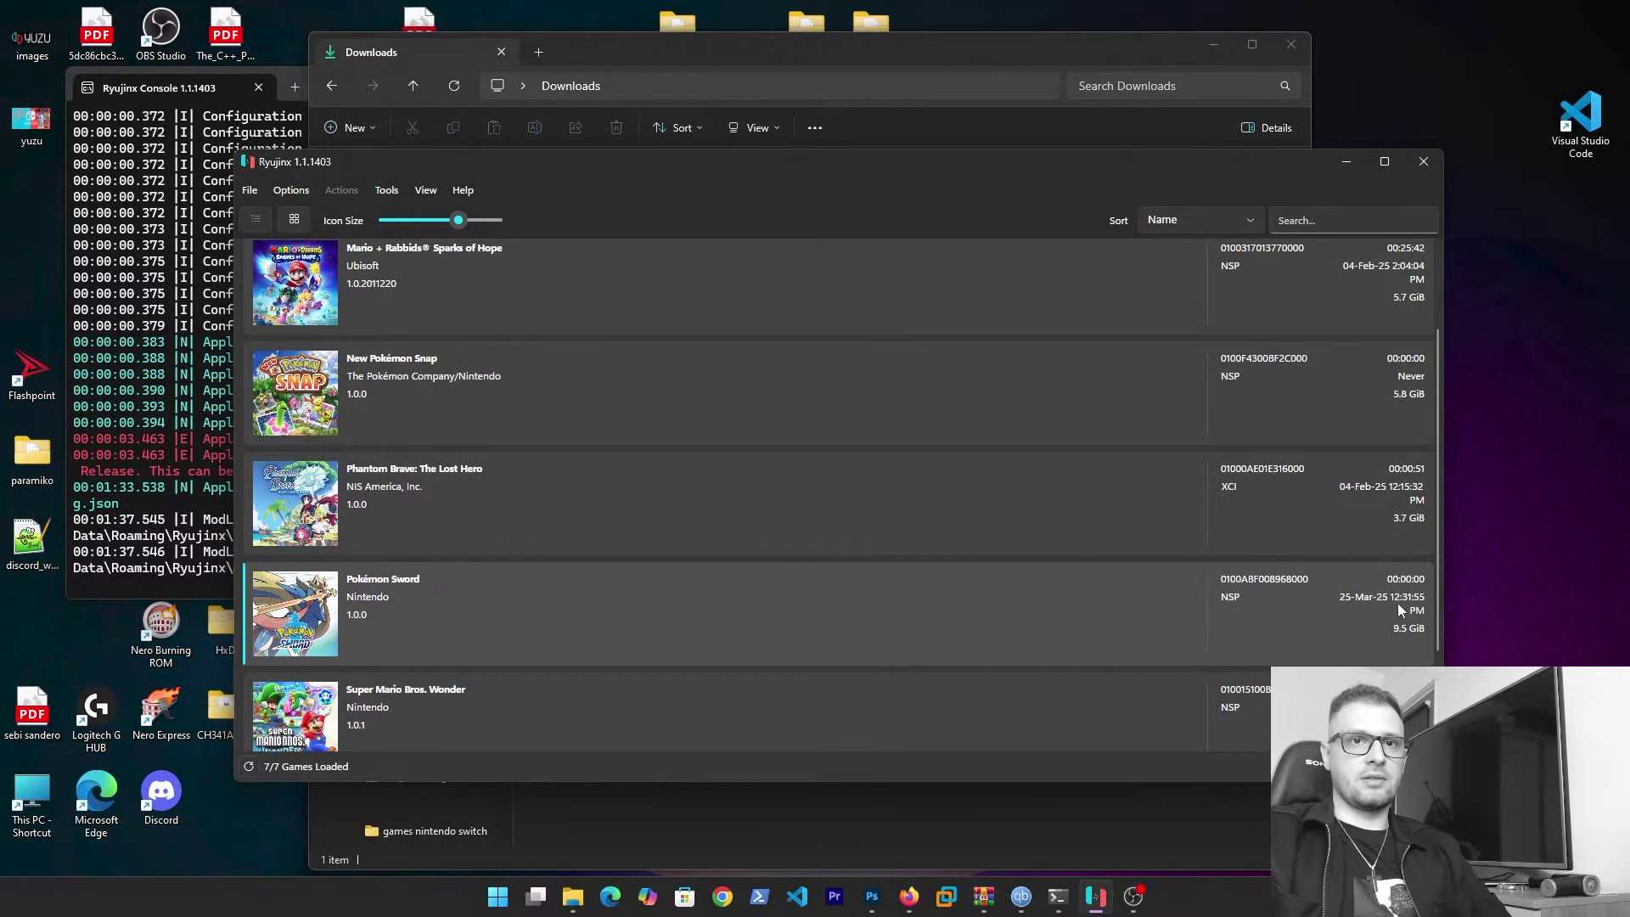
- Move the Ryujinx game library window up and to the left on the desktop
drag(1053, 158, 923, 64)
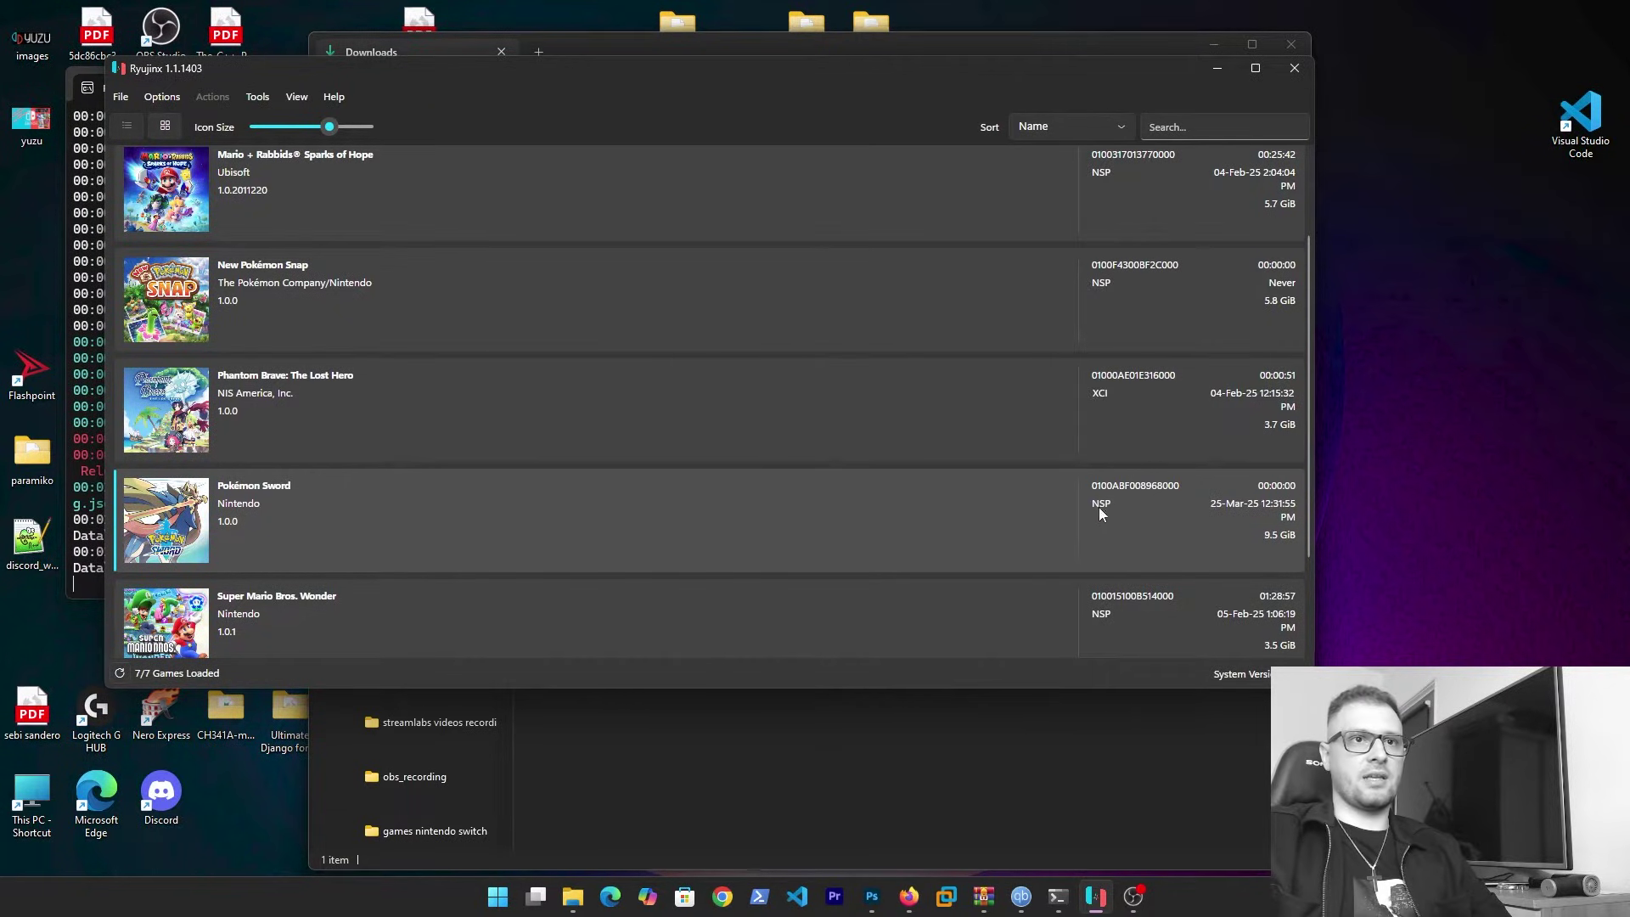
- Launch Pokémon Sword 1.0.0 and register with English and a placeholder player name
right_click(632, 512)
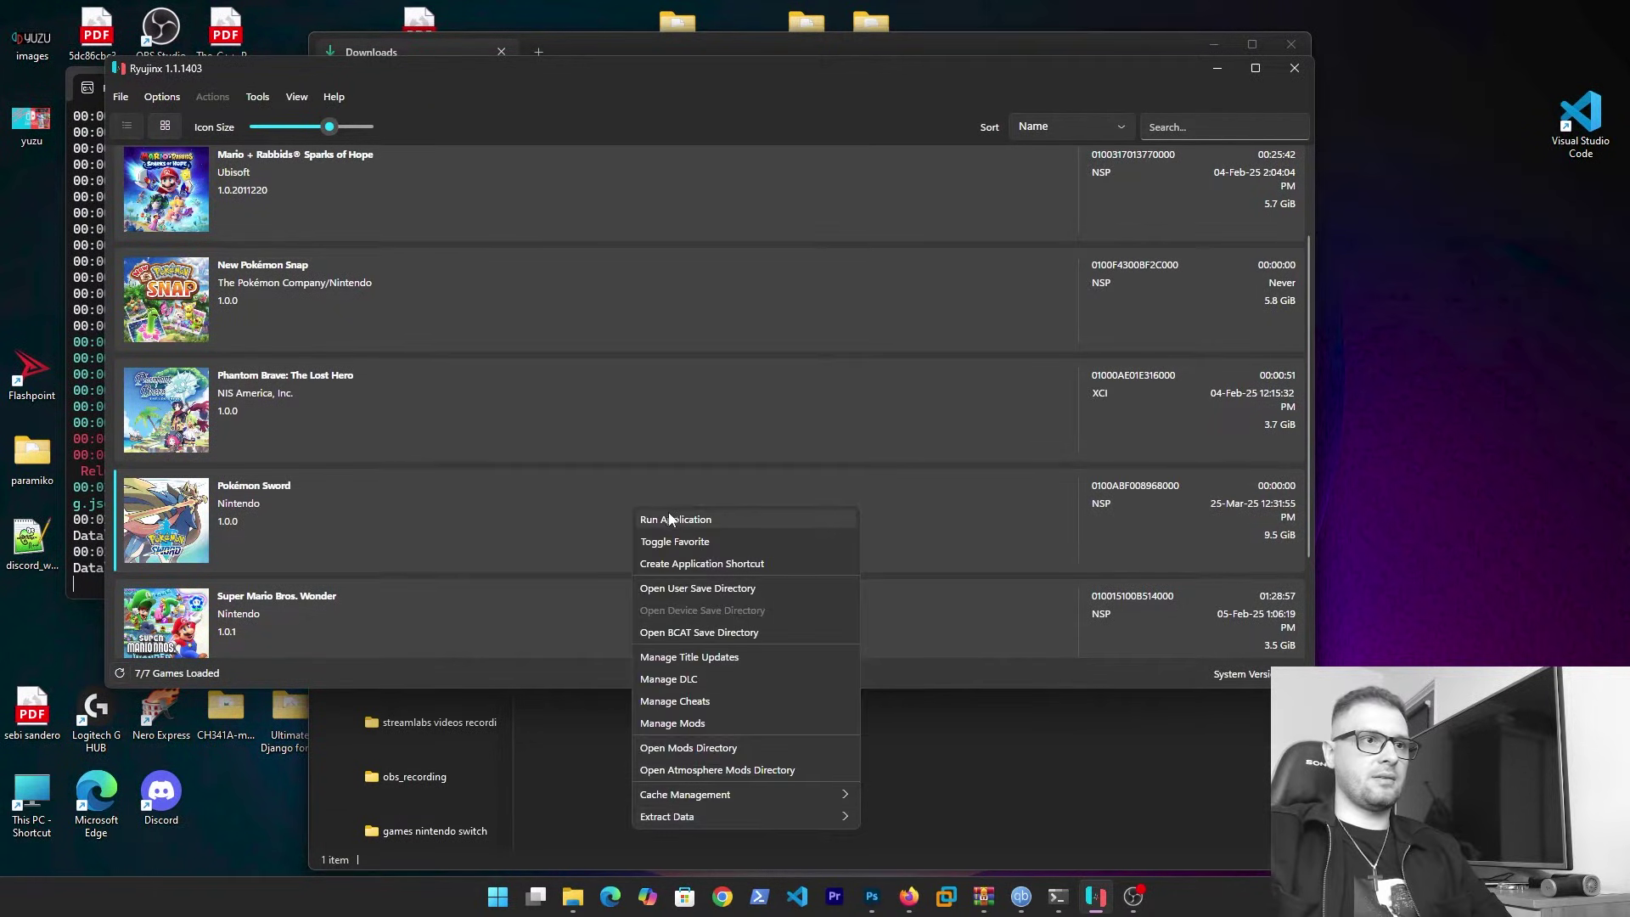
double_click(804, 490)
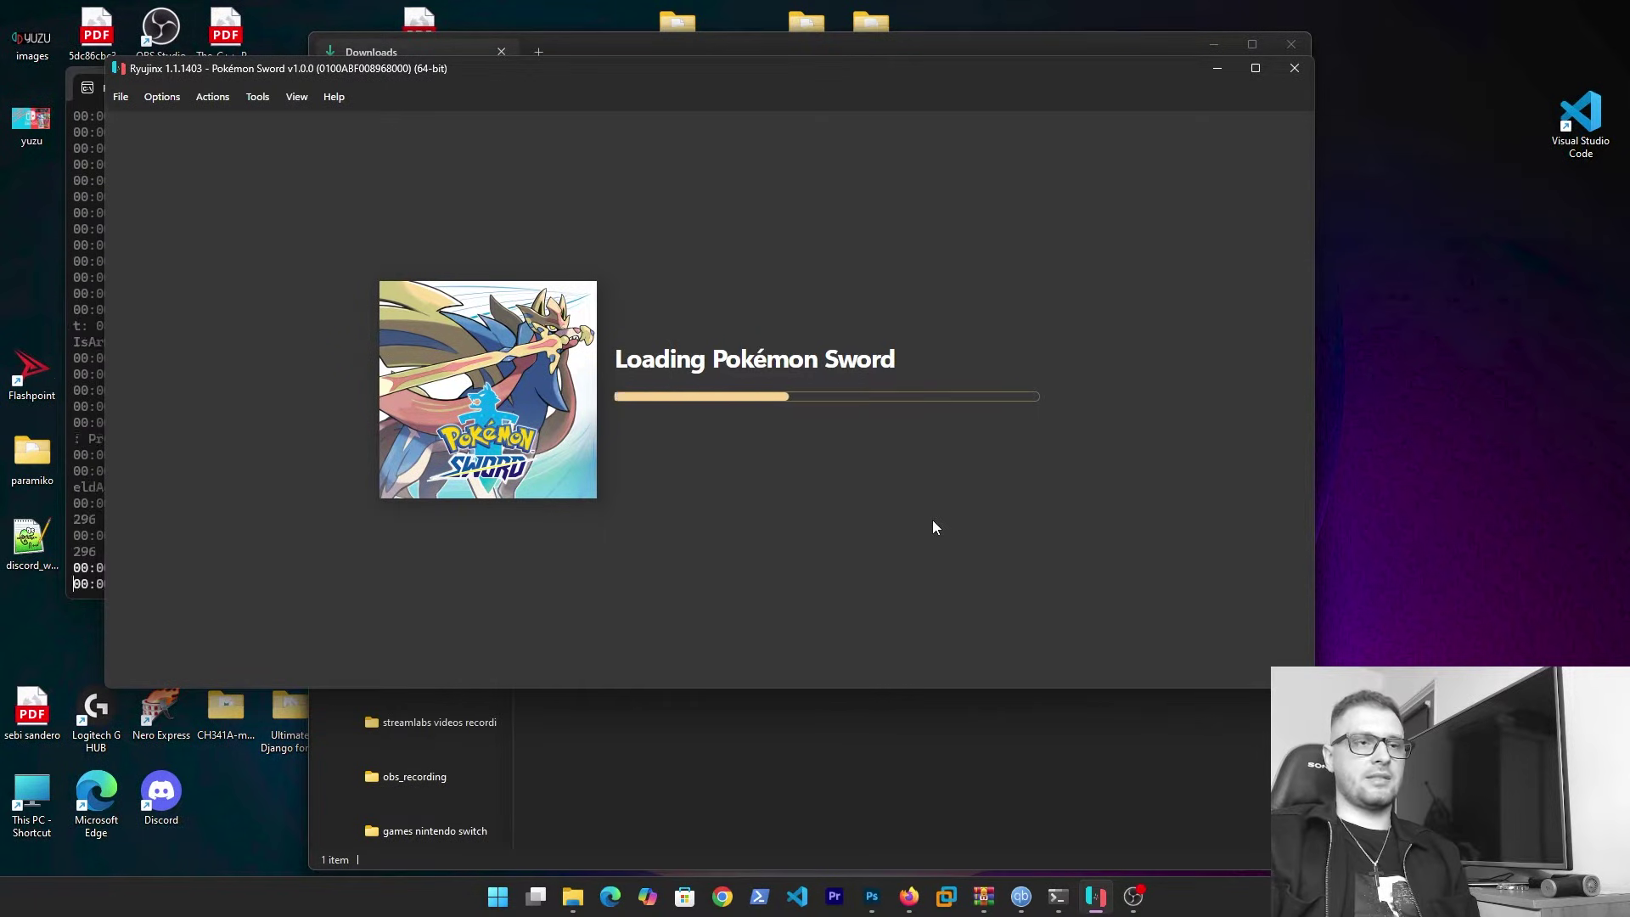
key(z)
key(z)
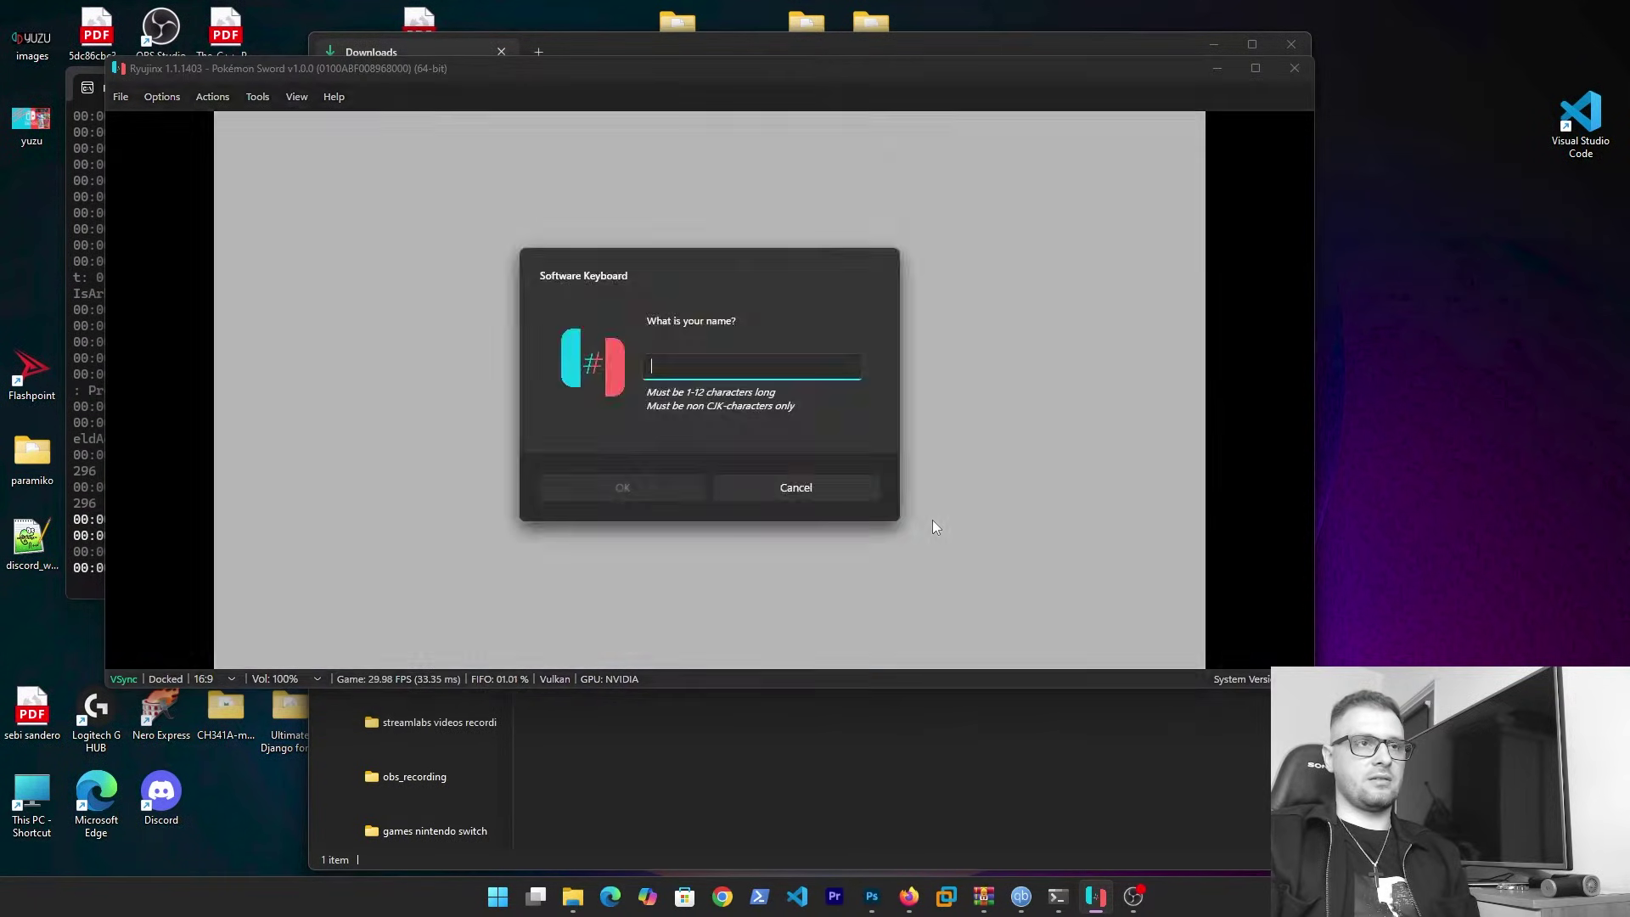
text(jkhkjhkj)
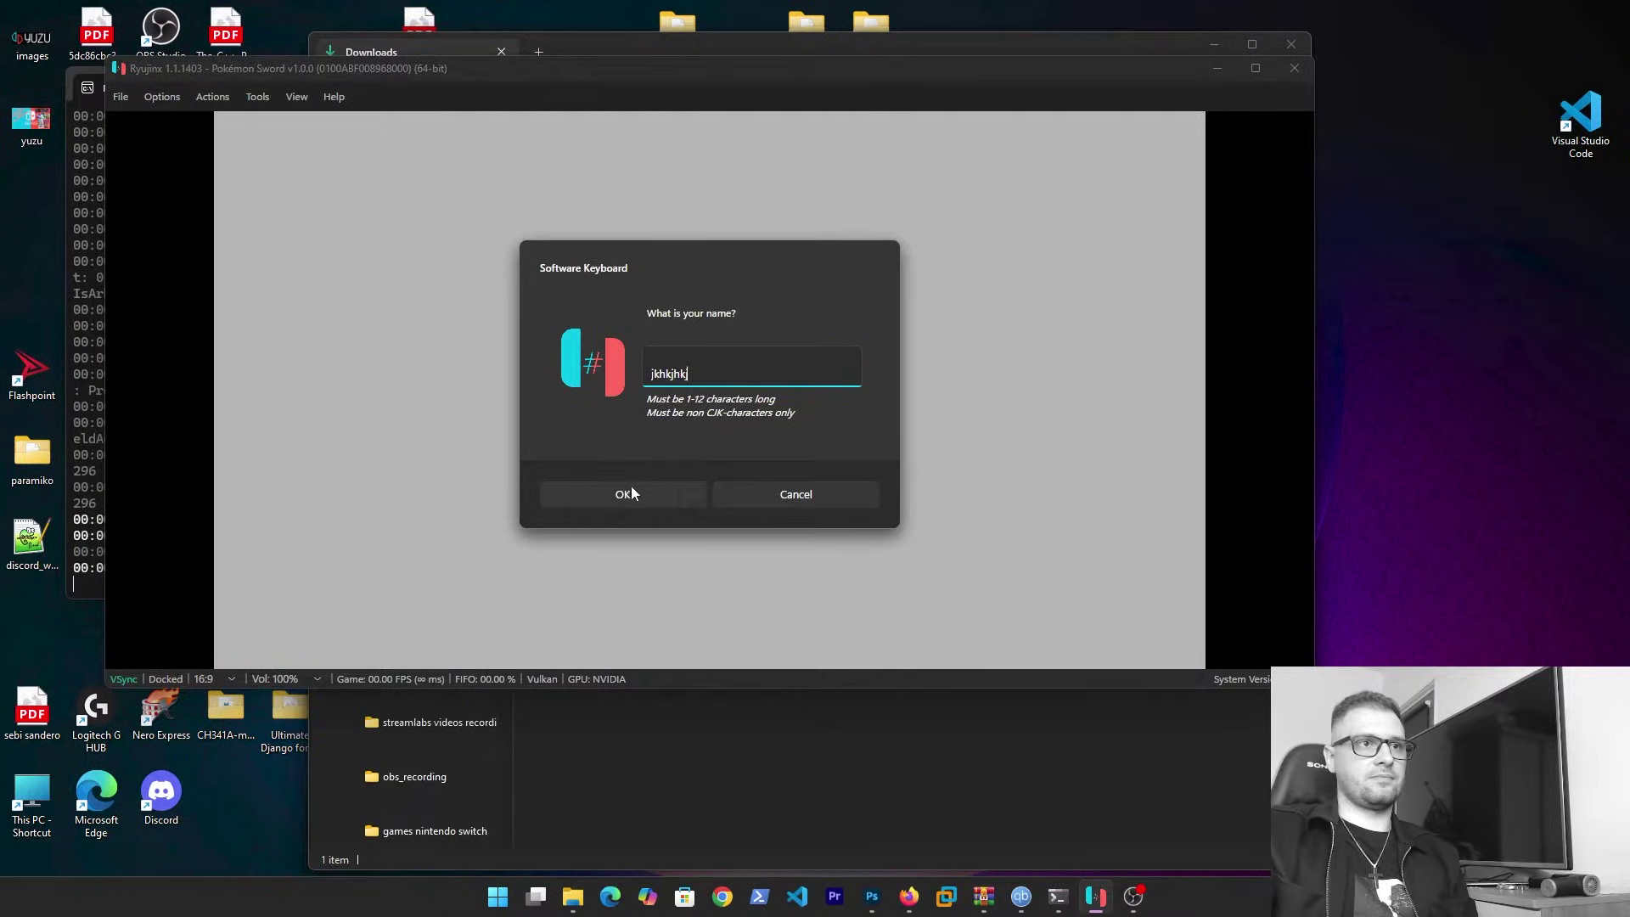
click(630, 490)
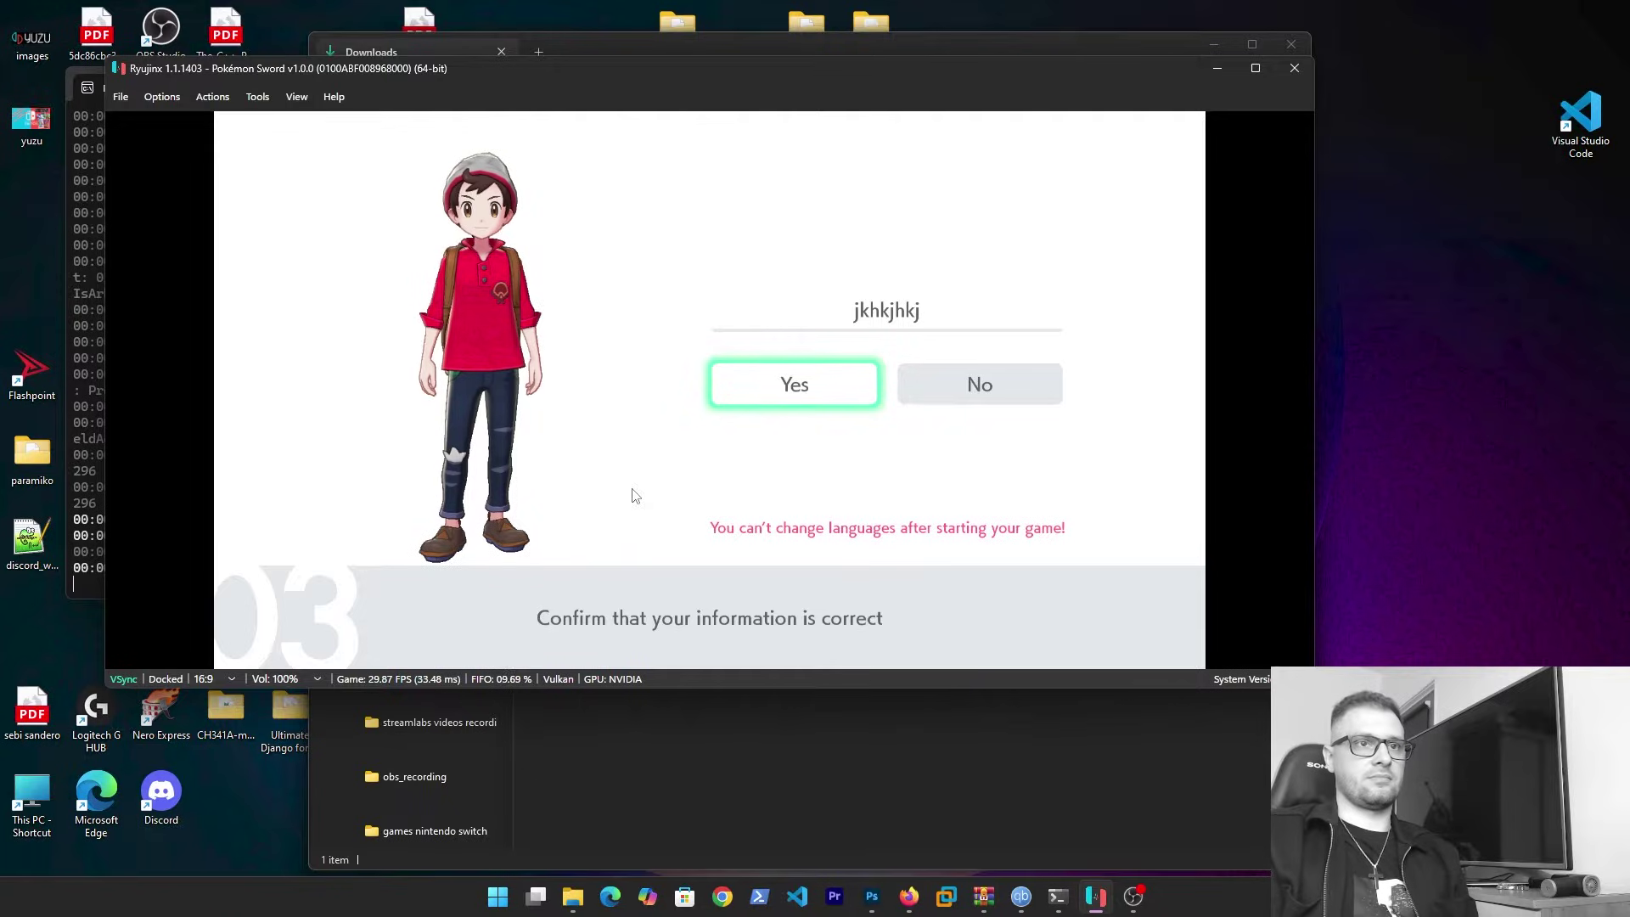
key(z)
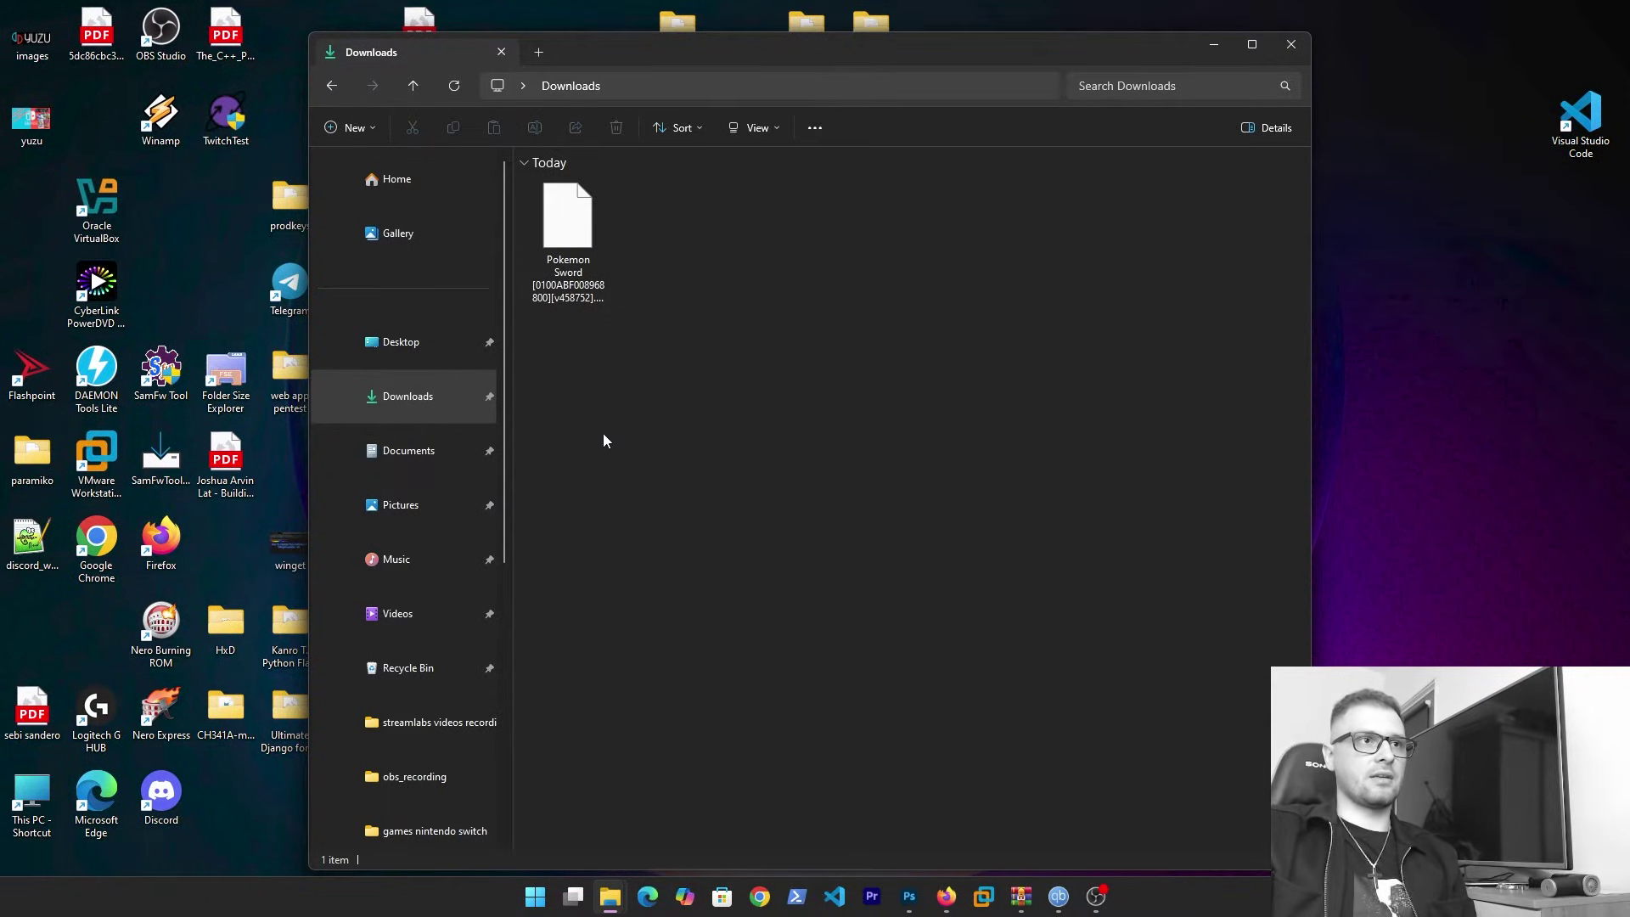
- Relaunch Ryujinx.exe from D:\Ryujinx, allowing it past the security warning
click(572, 263)
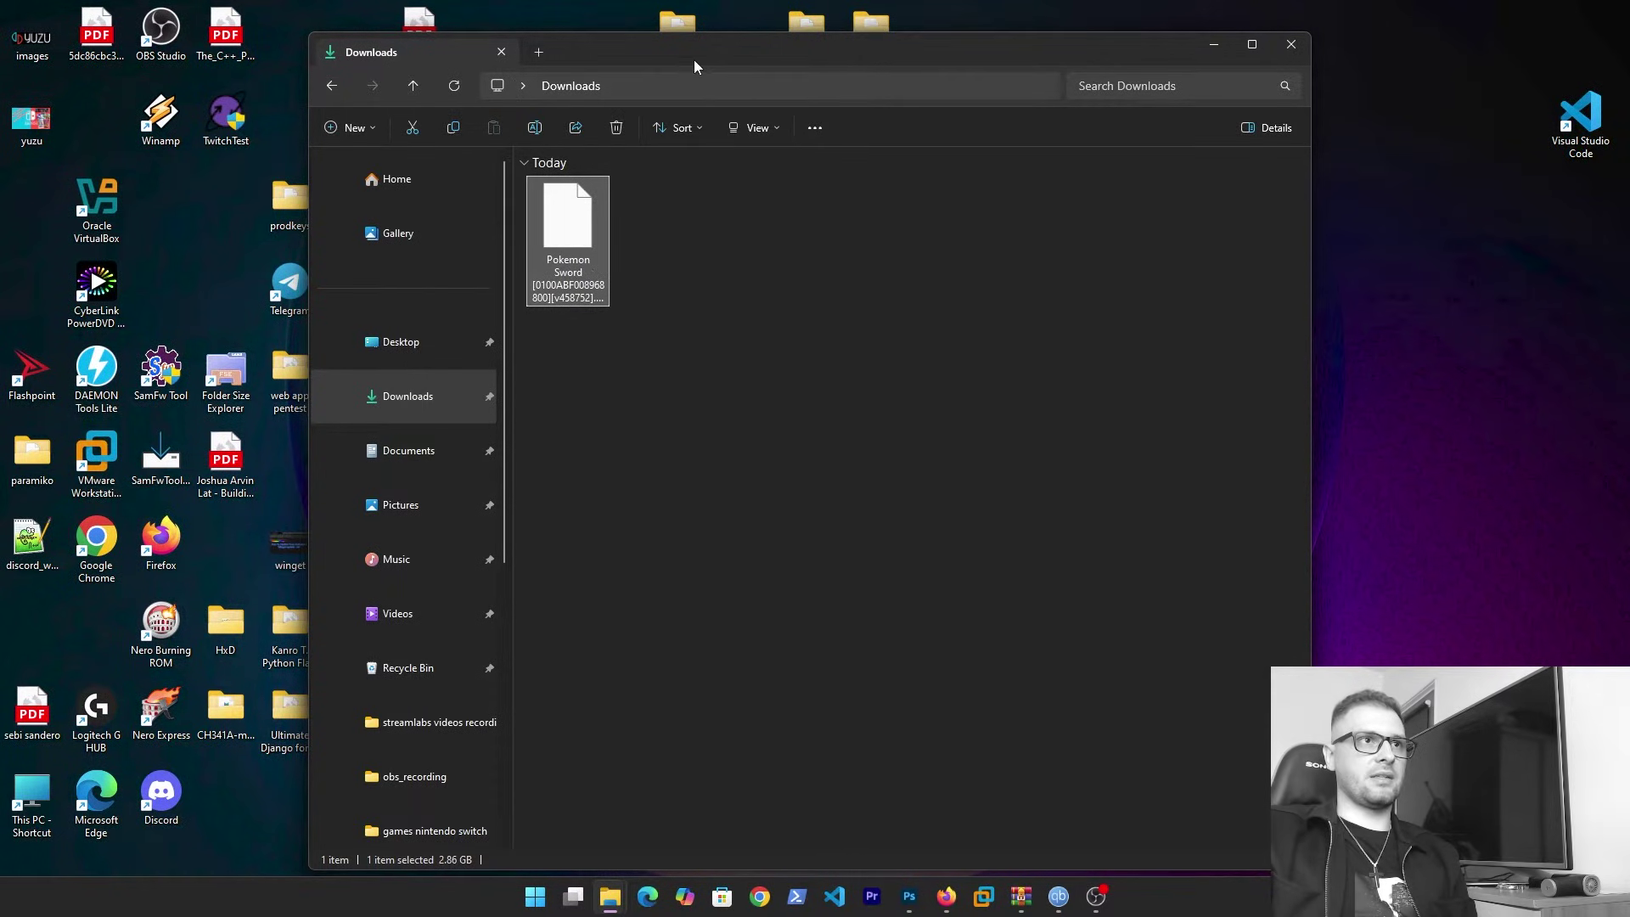
drag(695, 62, 1076, 64)
double_click(630, 472)
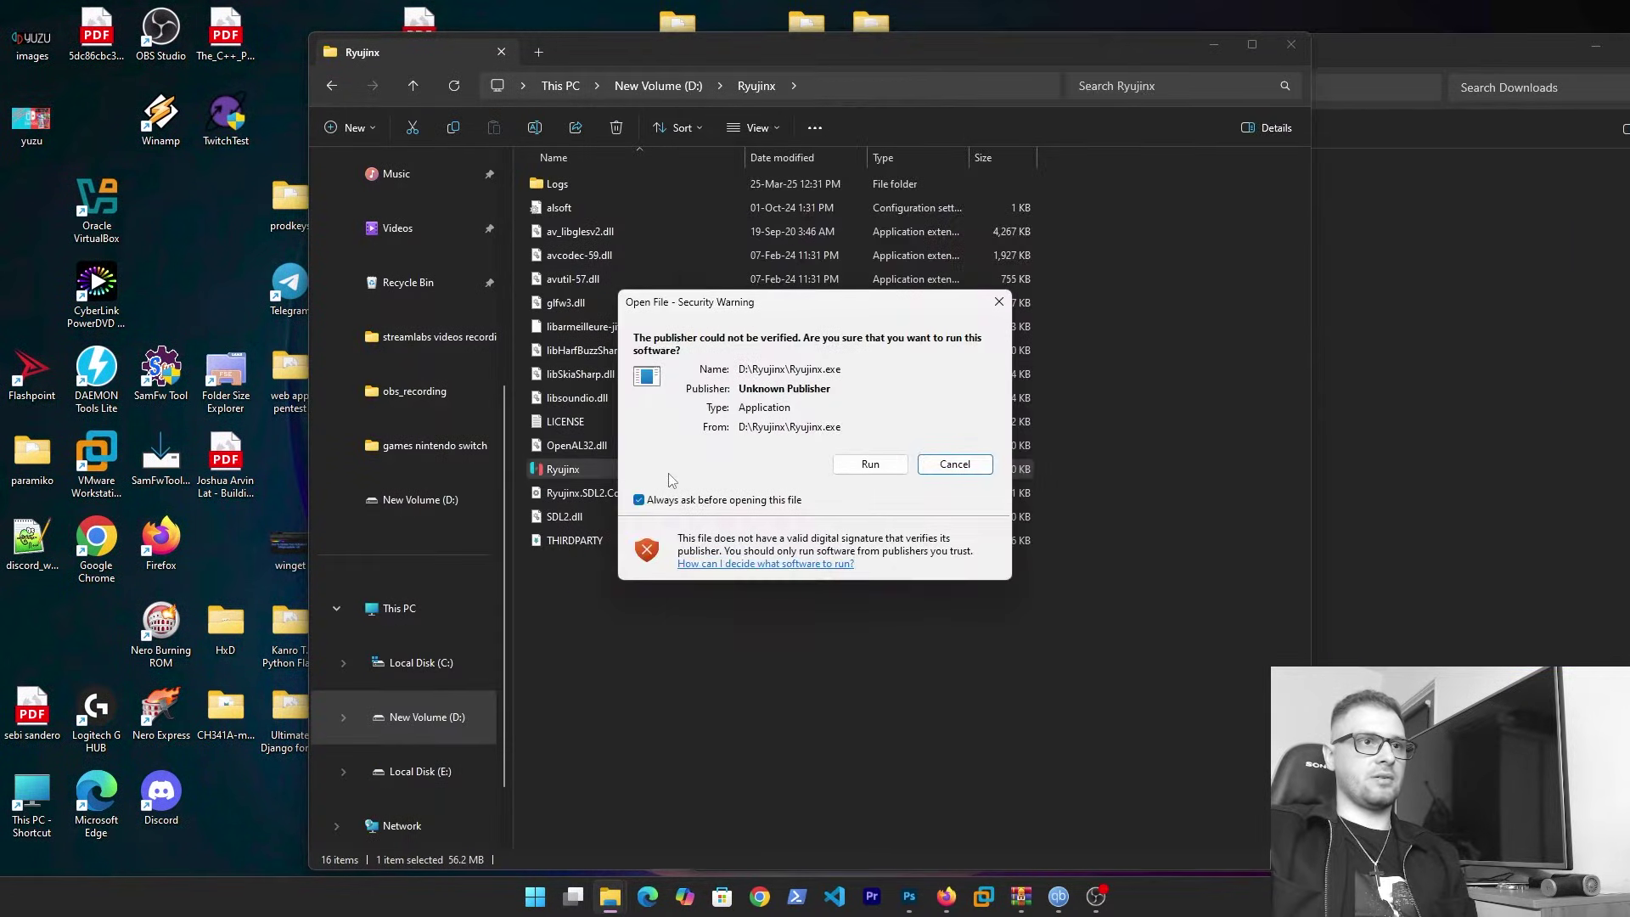
click(870, 464)
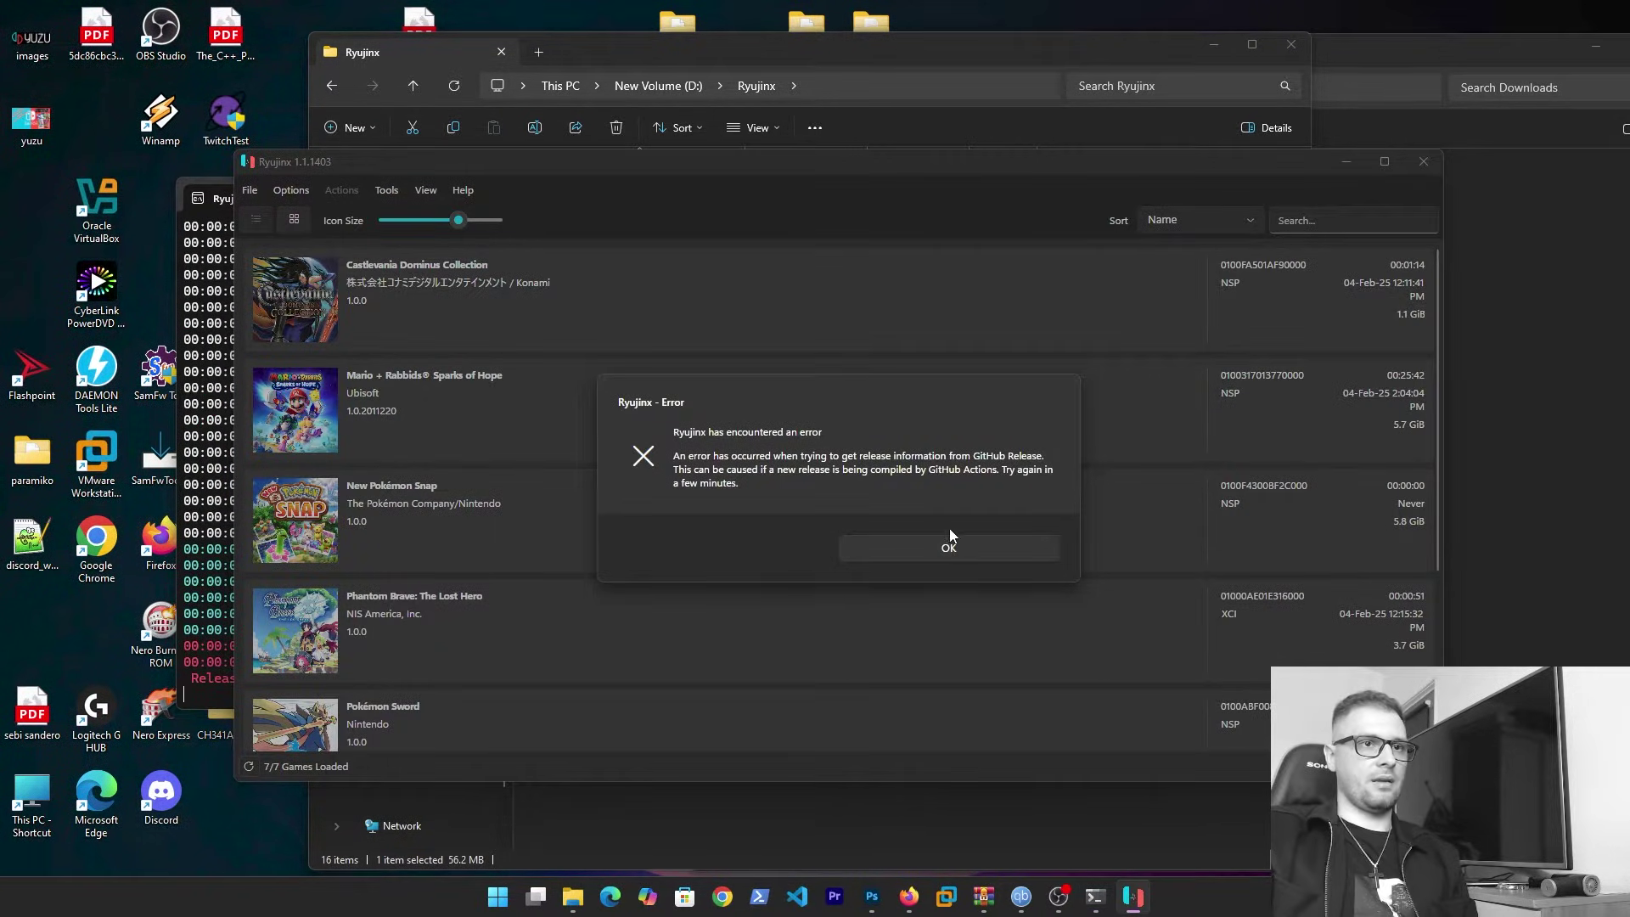
- Dismiss the release error and add the downloaded 1.3.2 update file under Manage Title Updates
click(900, 550)
scroll(545, 521, down, 3)
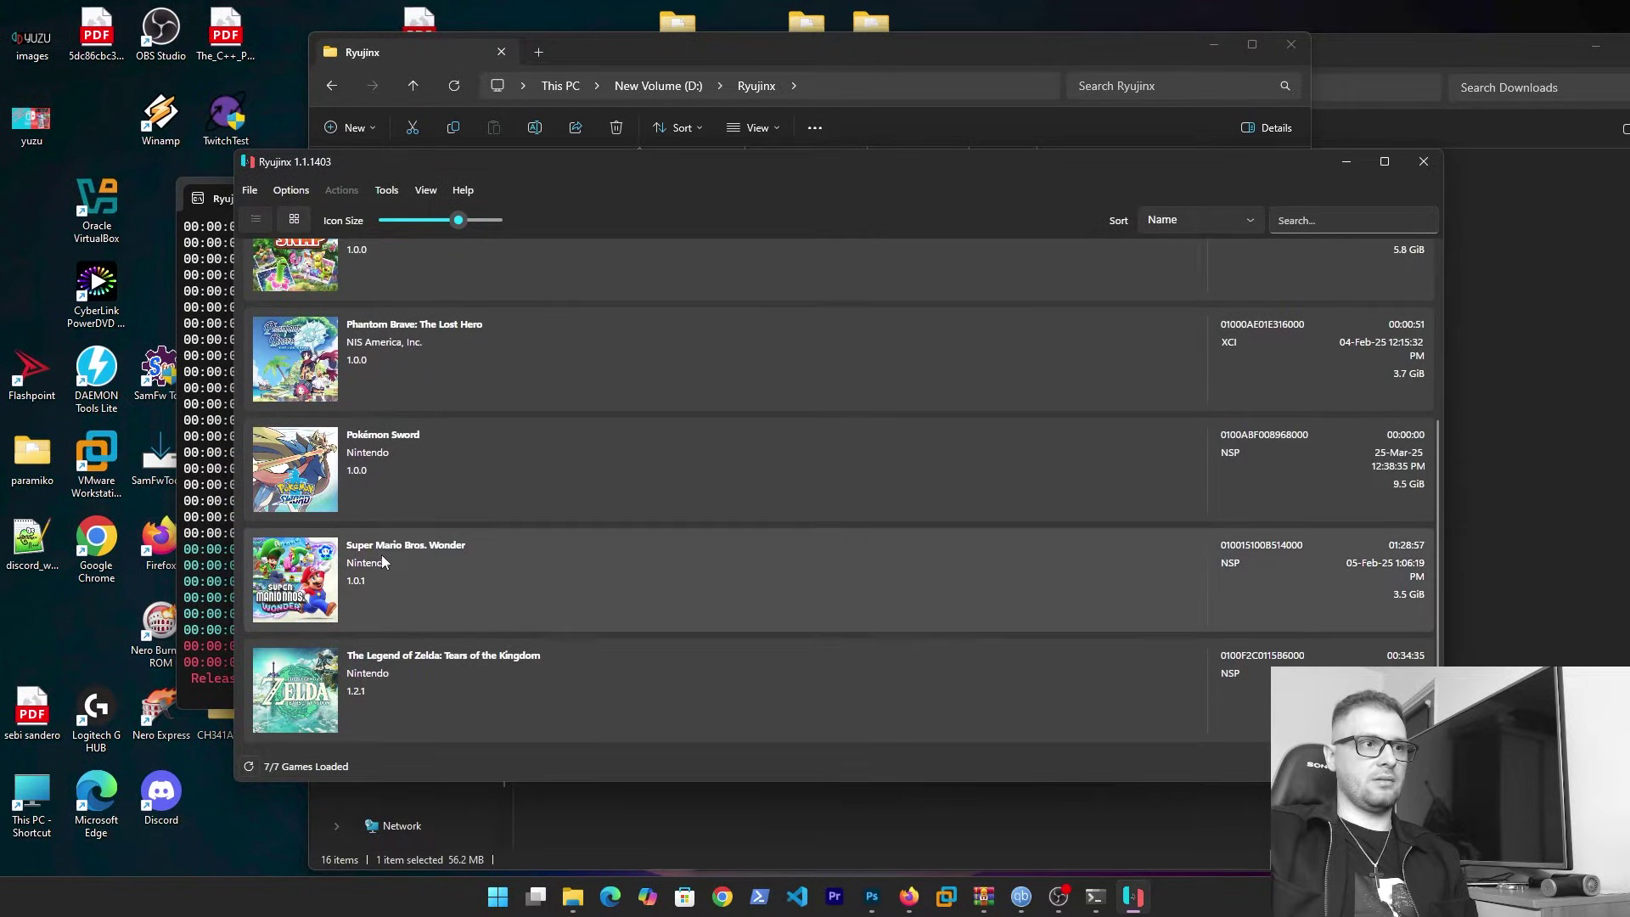
right_click(374, 472)
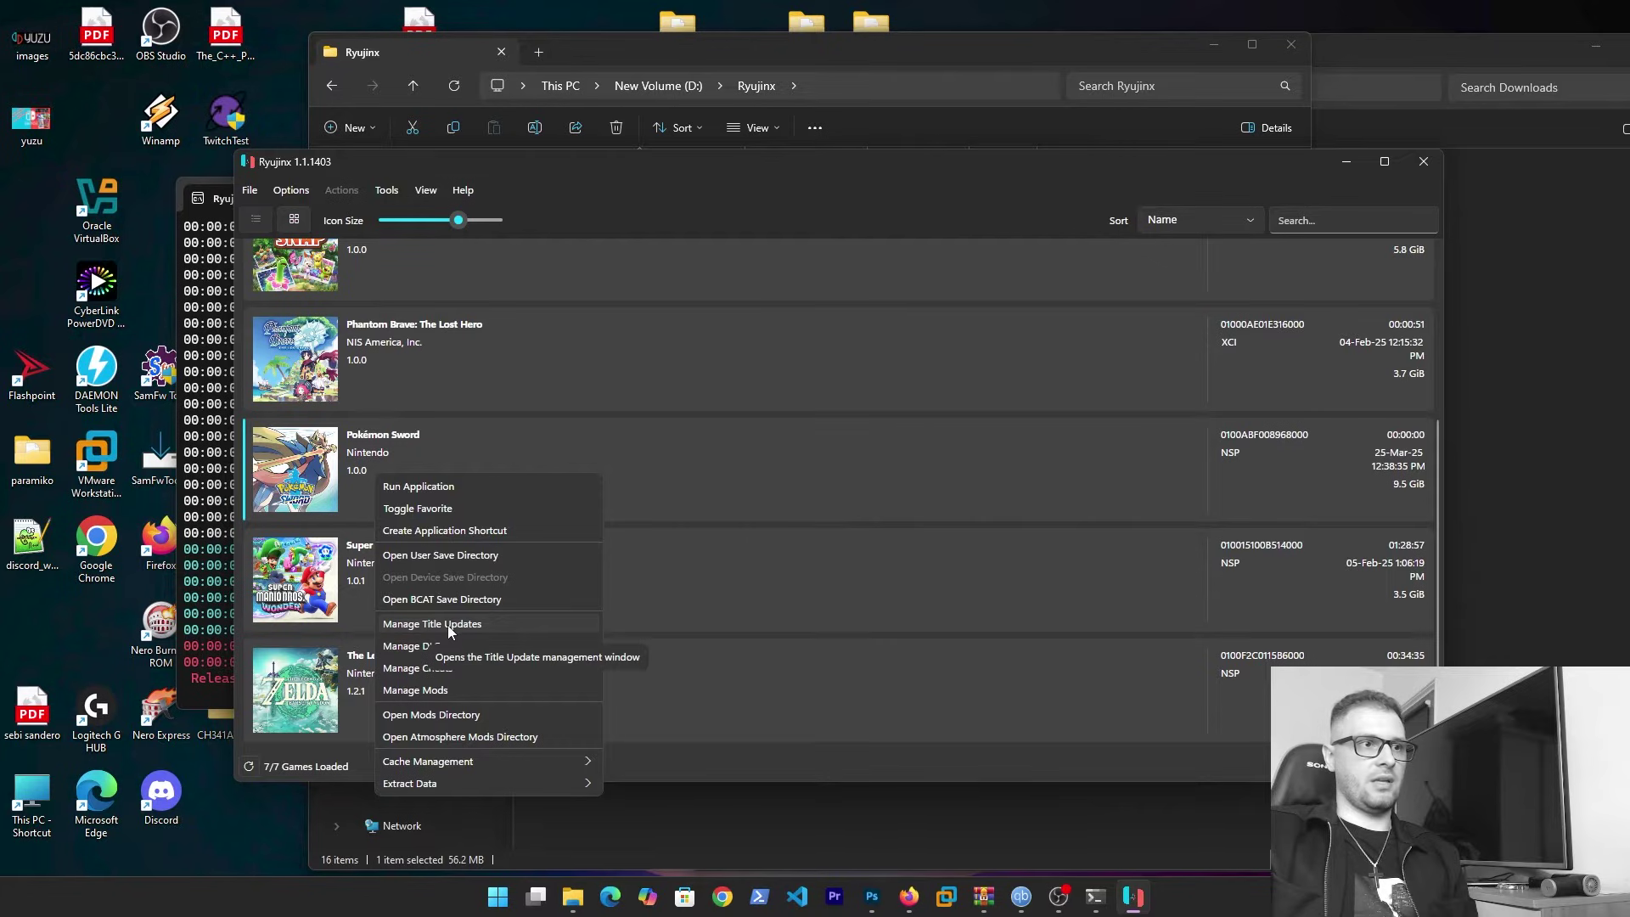
click(444, 624)
click(671, 608)
scroll(311, 433, up, 5)
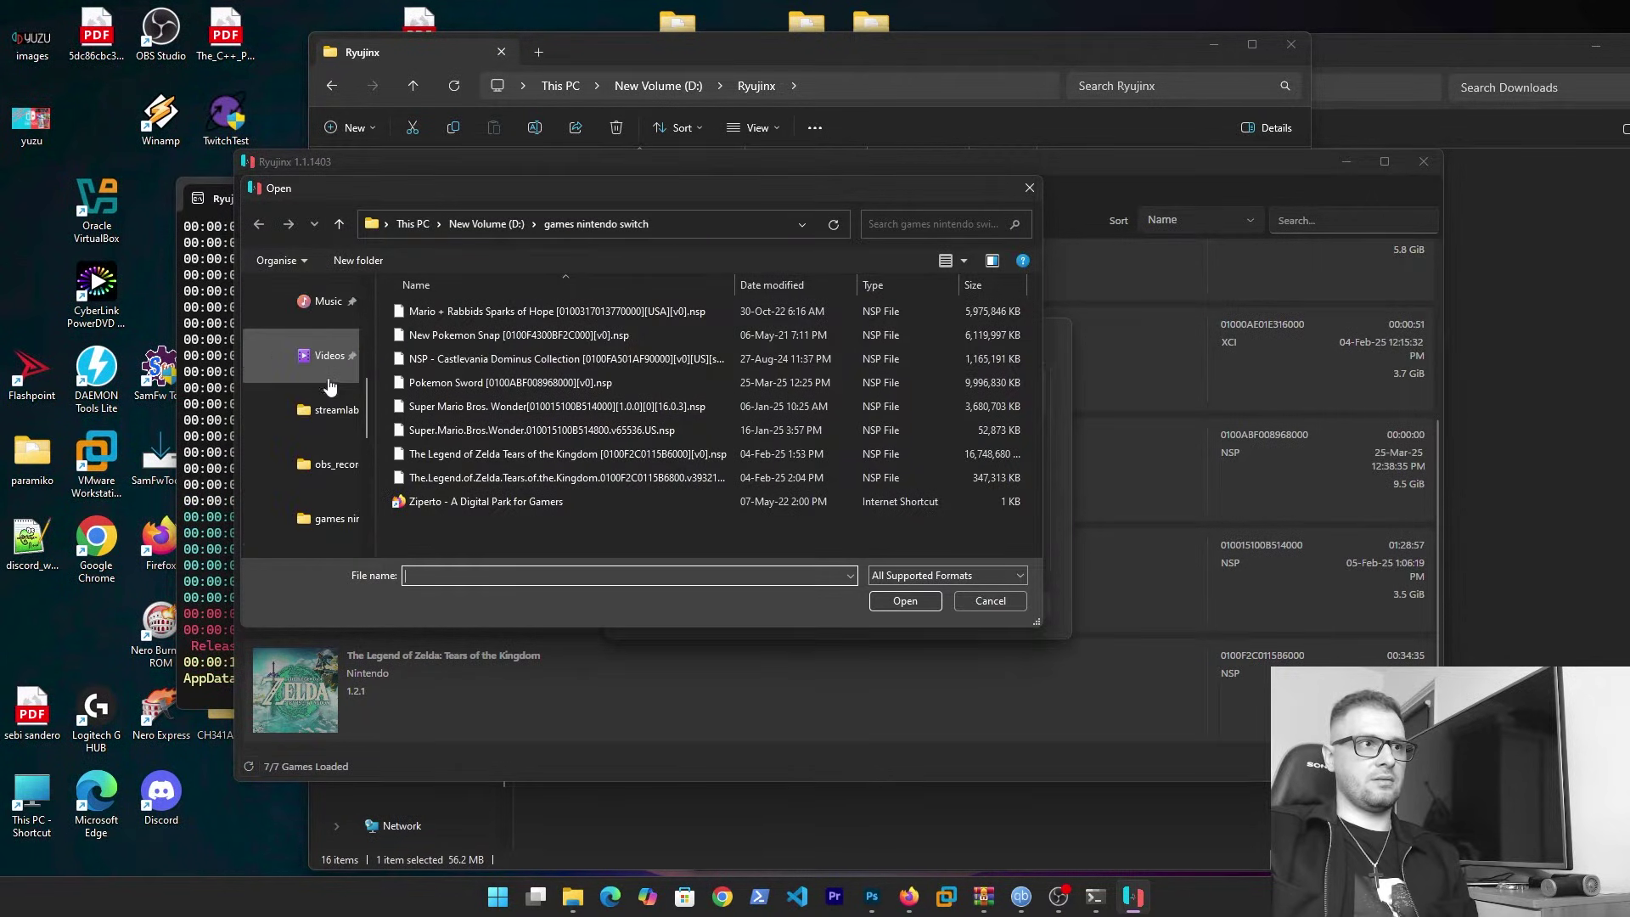
click(325, 463)
click(452, 383)
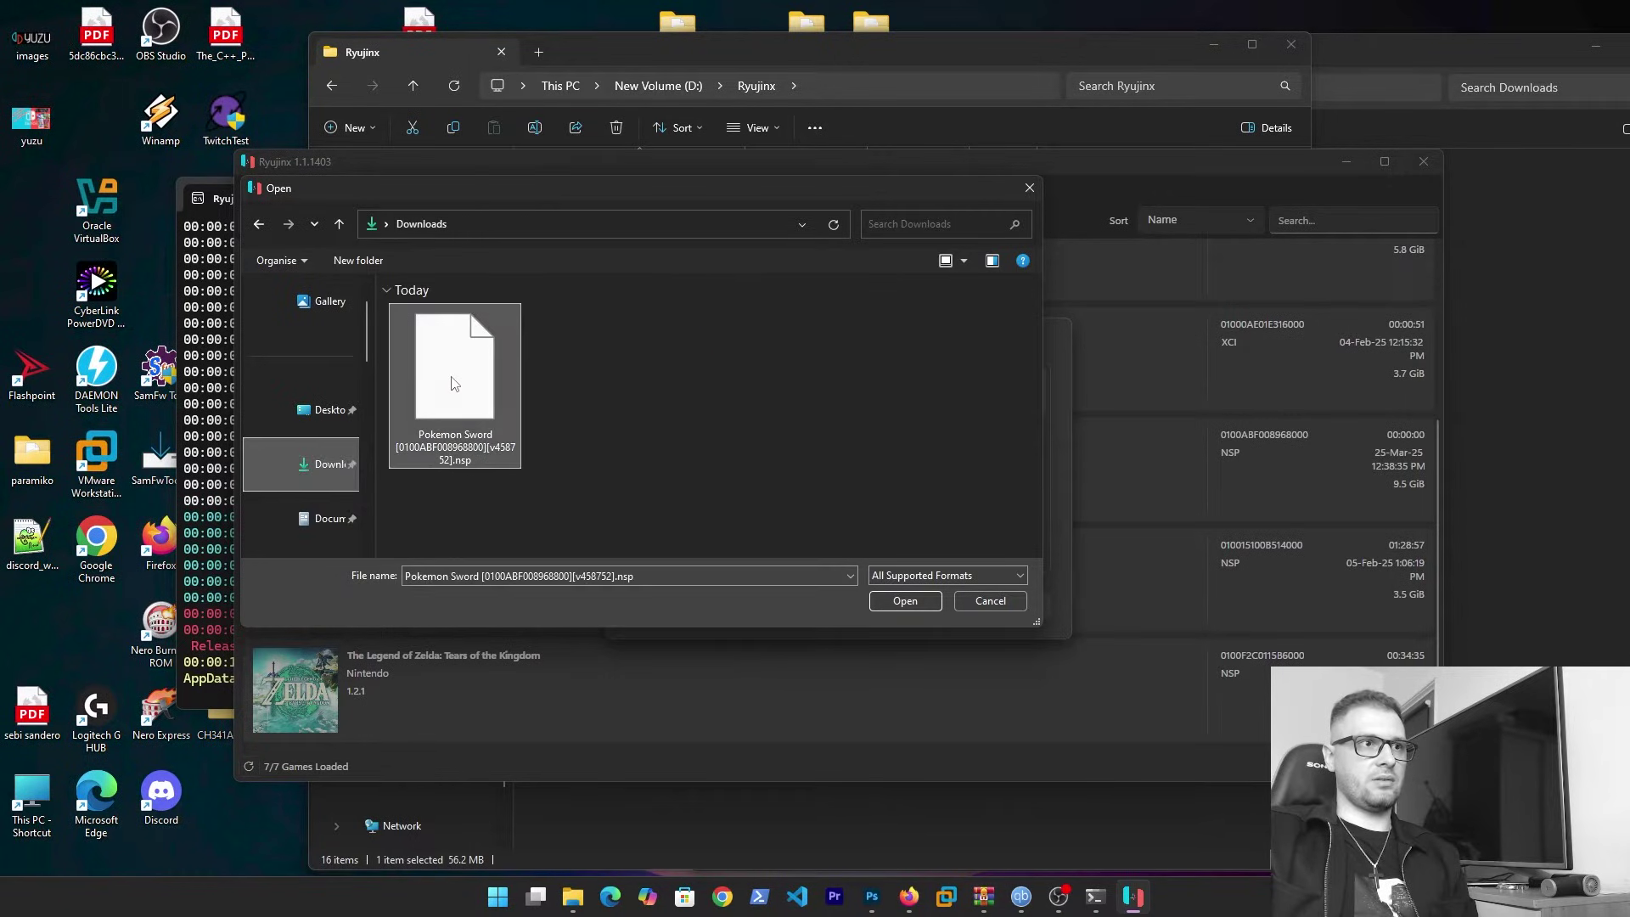
click(906, 601)
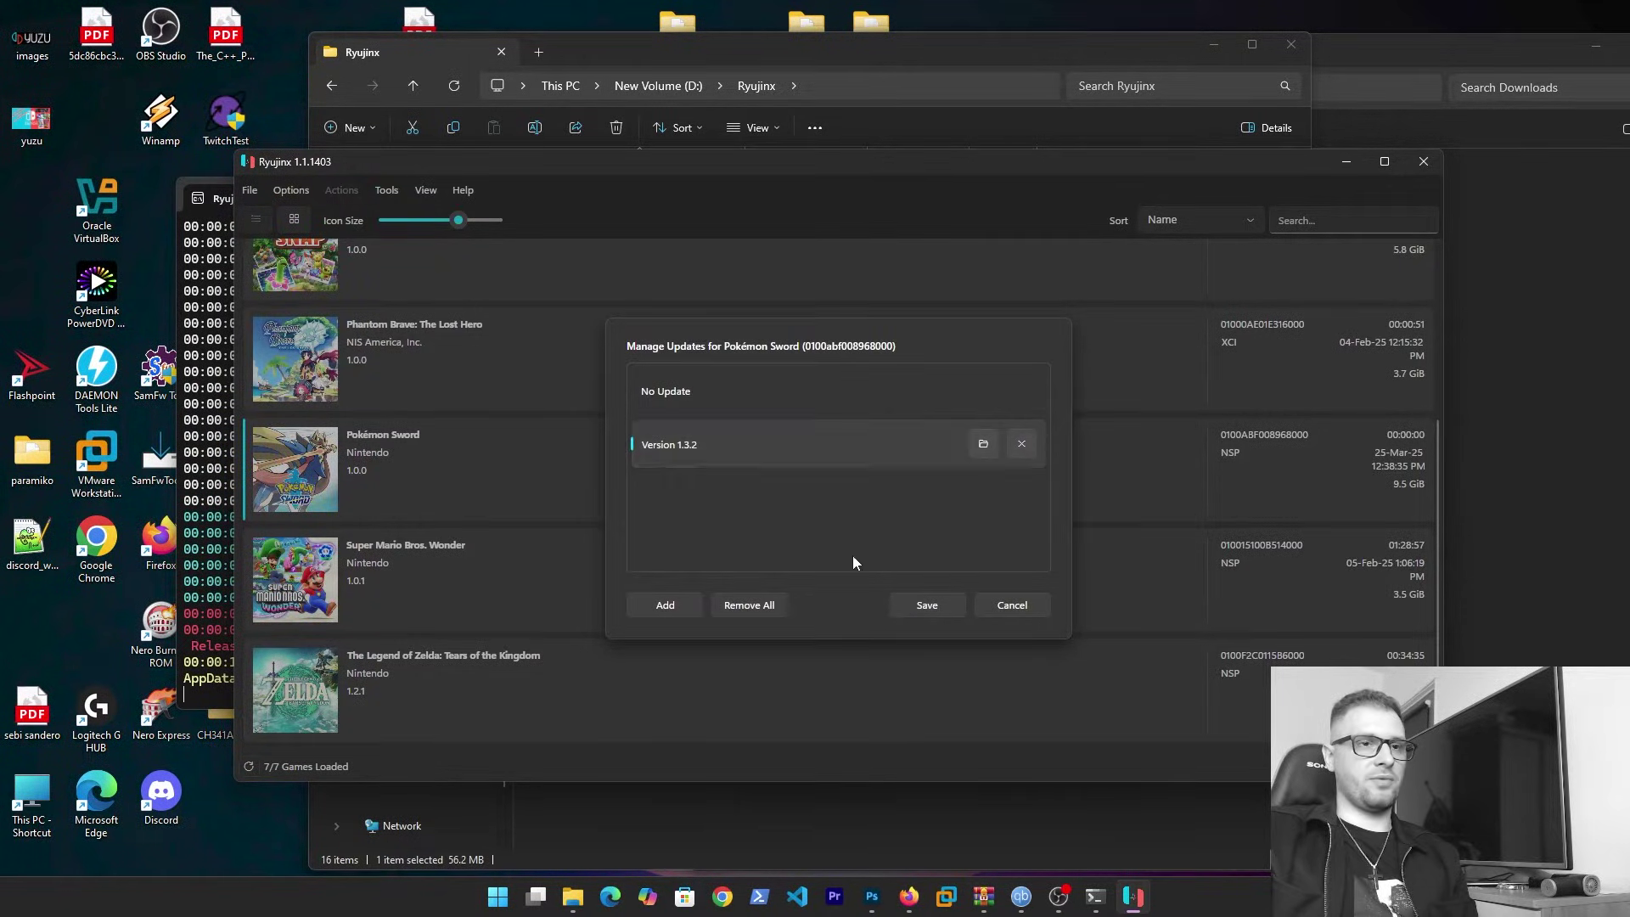
- Save the 1.3.2 update and run the updated Pokémon Sword
click(915, 603)
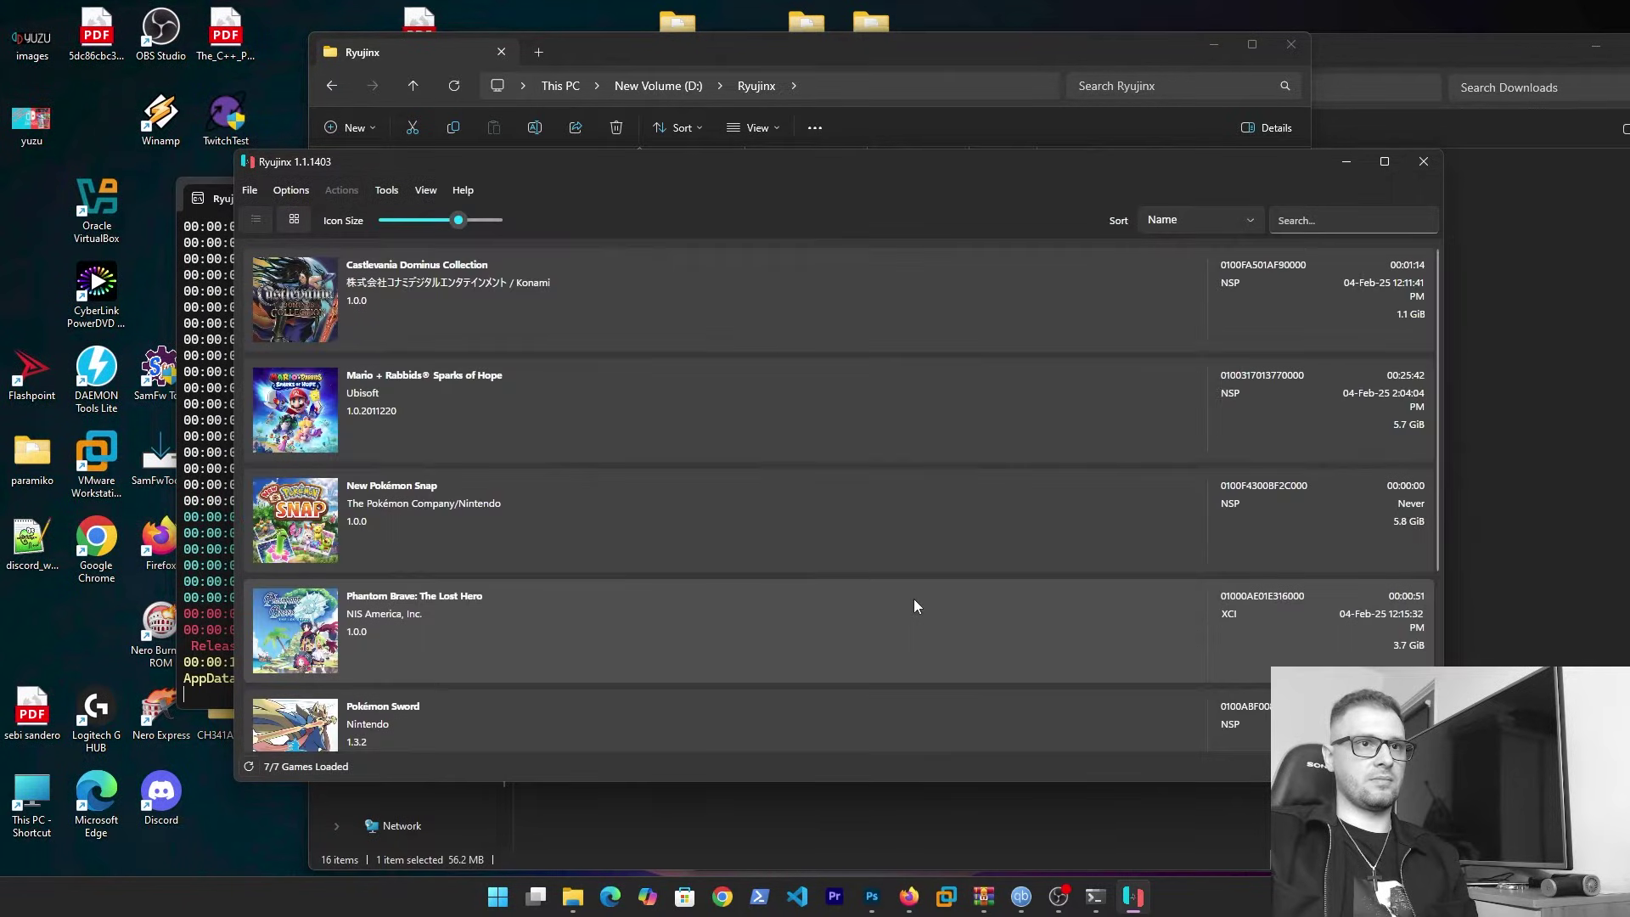
scroll(456, 660, down, 2)
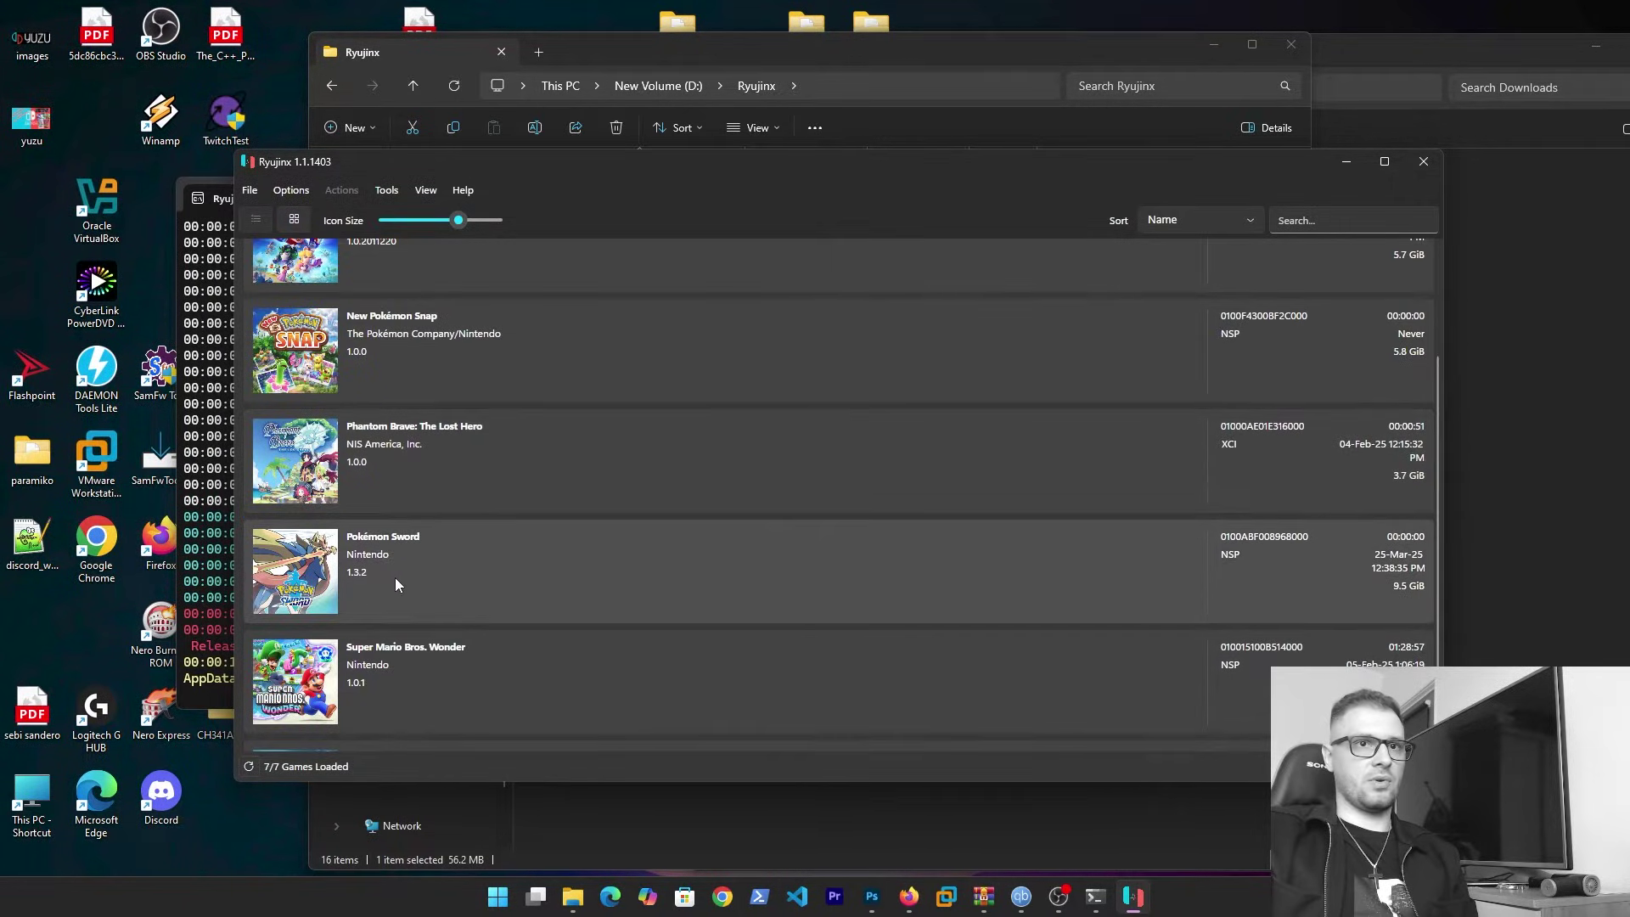
right_click(426, 579)
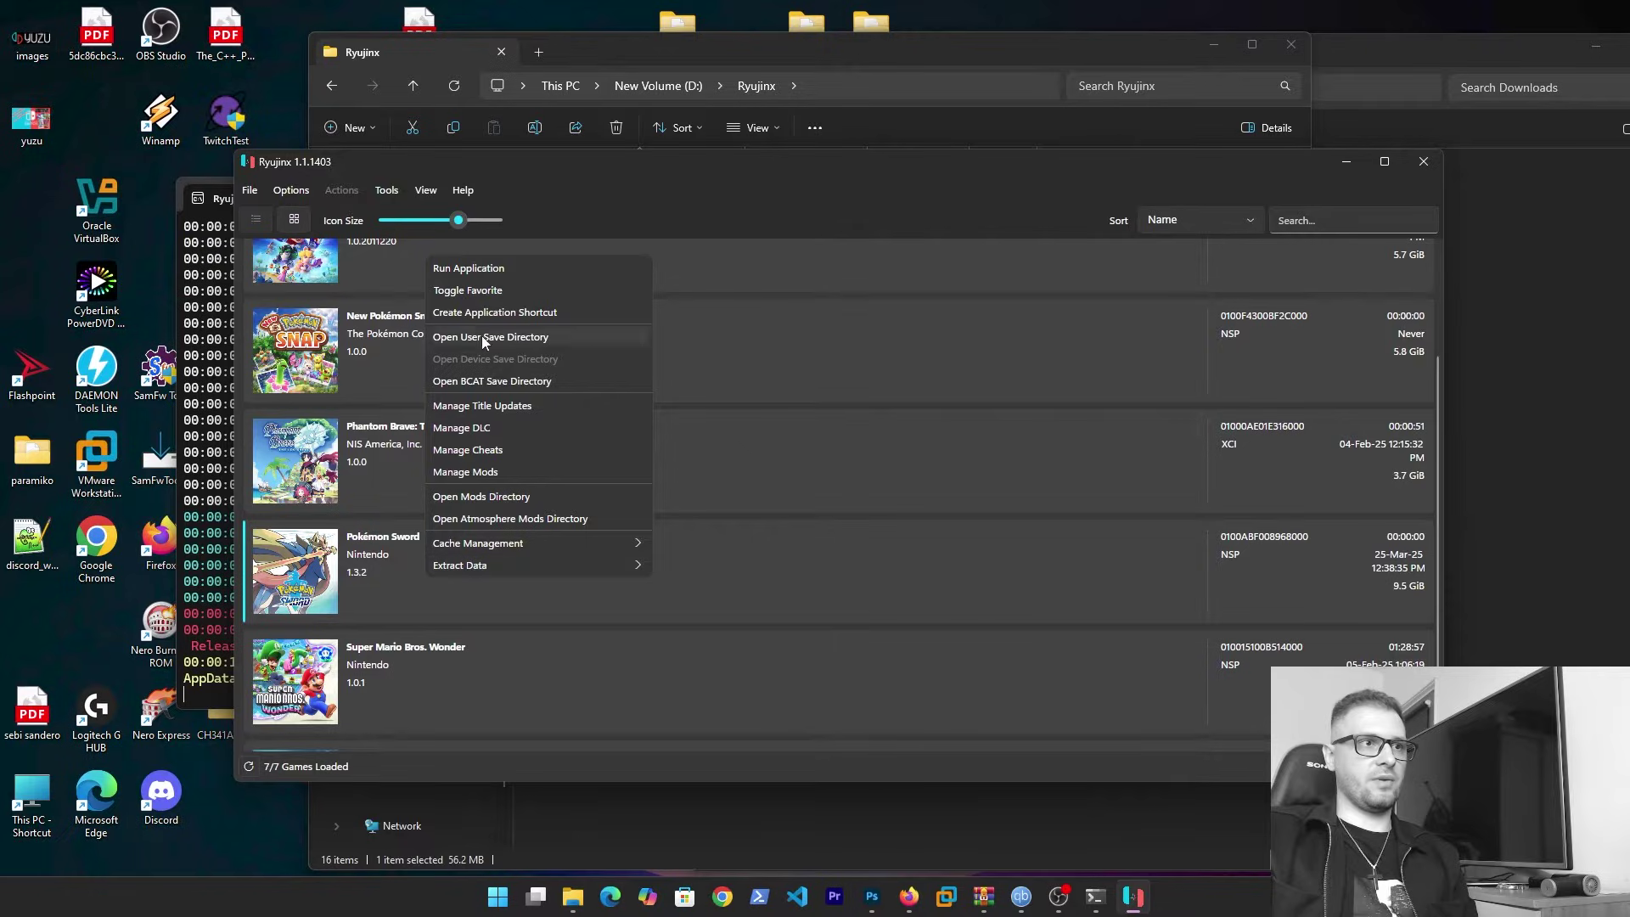
click(456, 269)
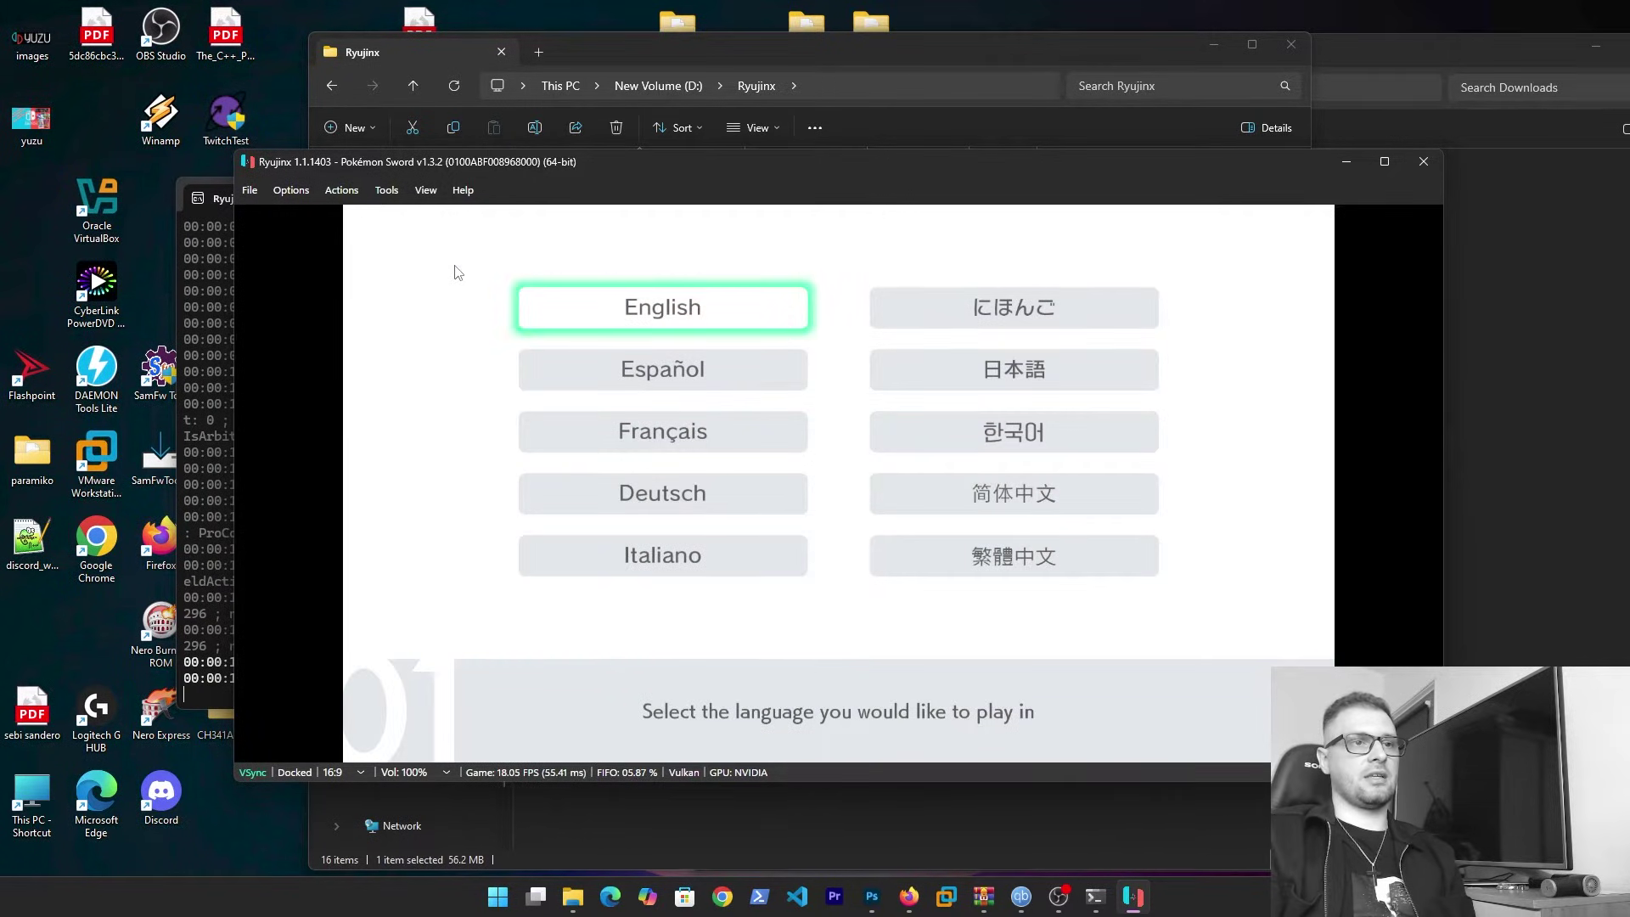
- Register with English, the second photo and a typed player name, then confirm
key(z)
key(Right)
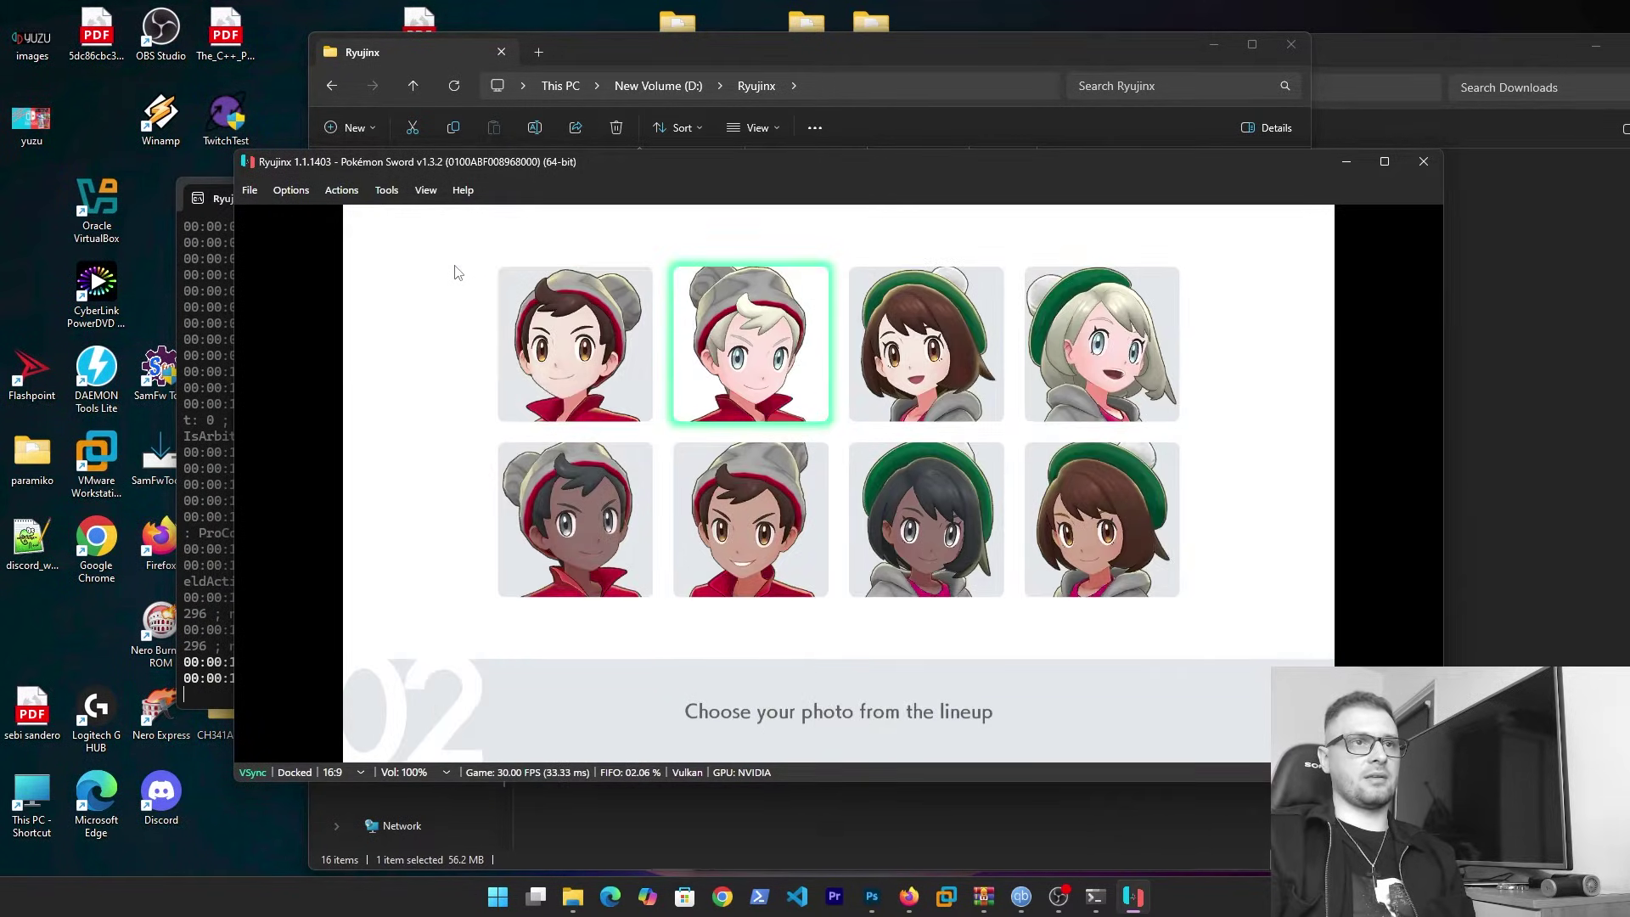
text(zghghf)
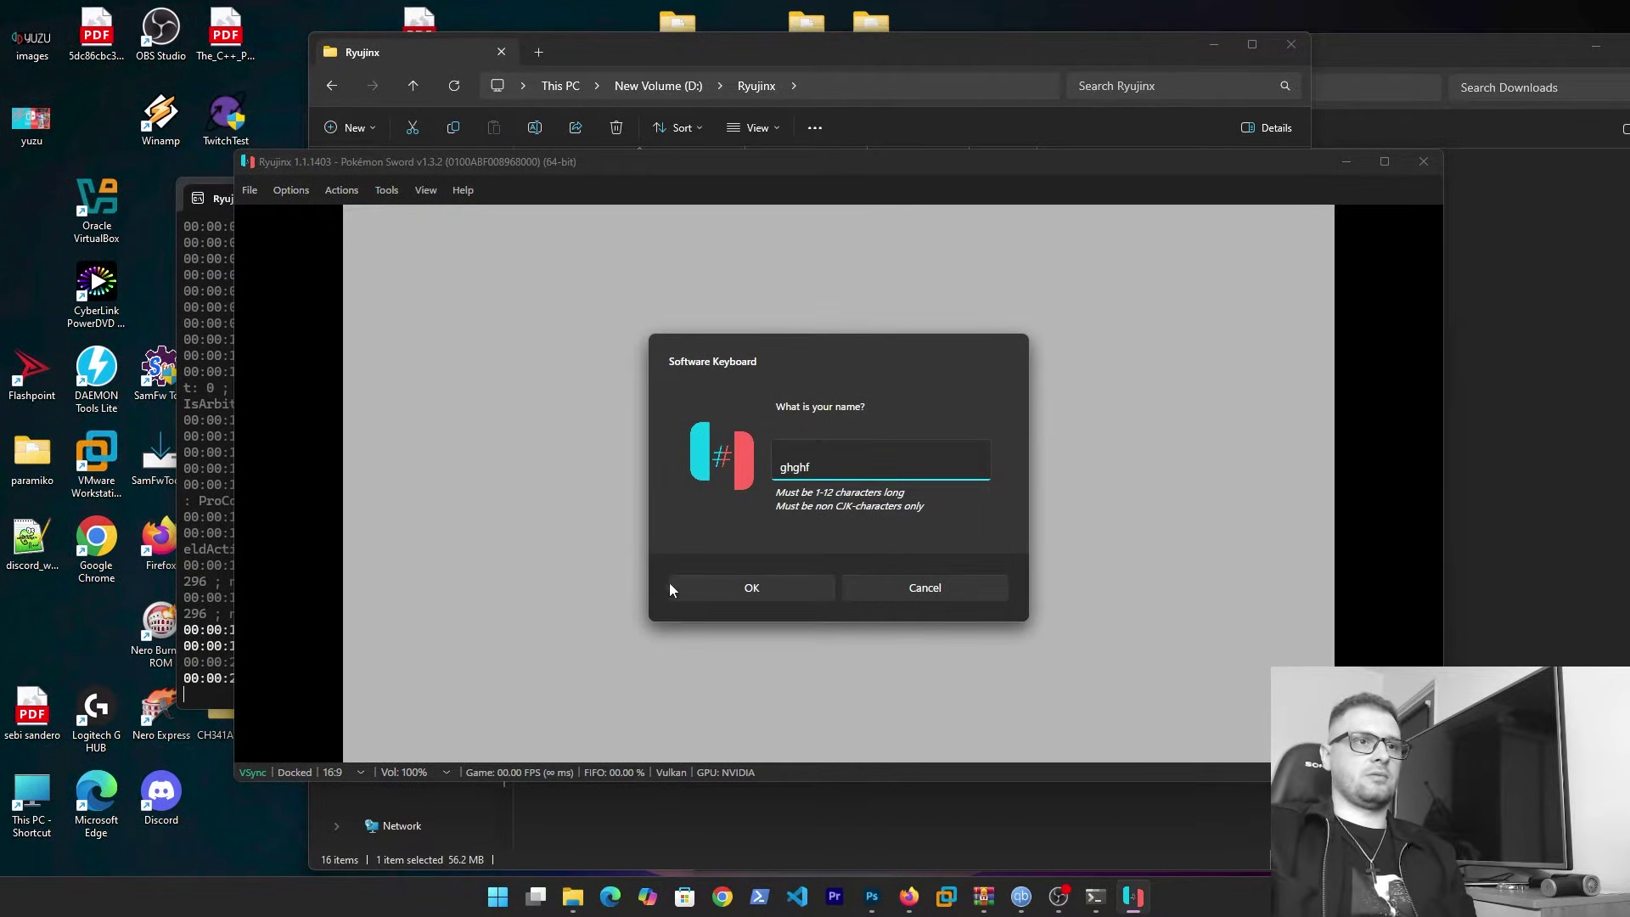
click(671, 589)
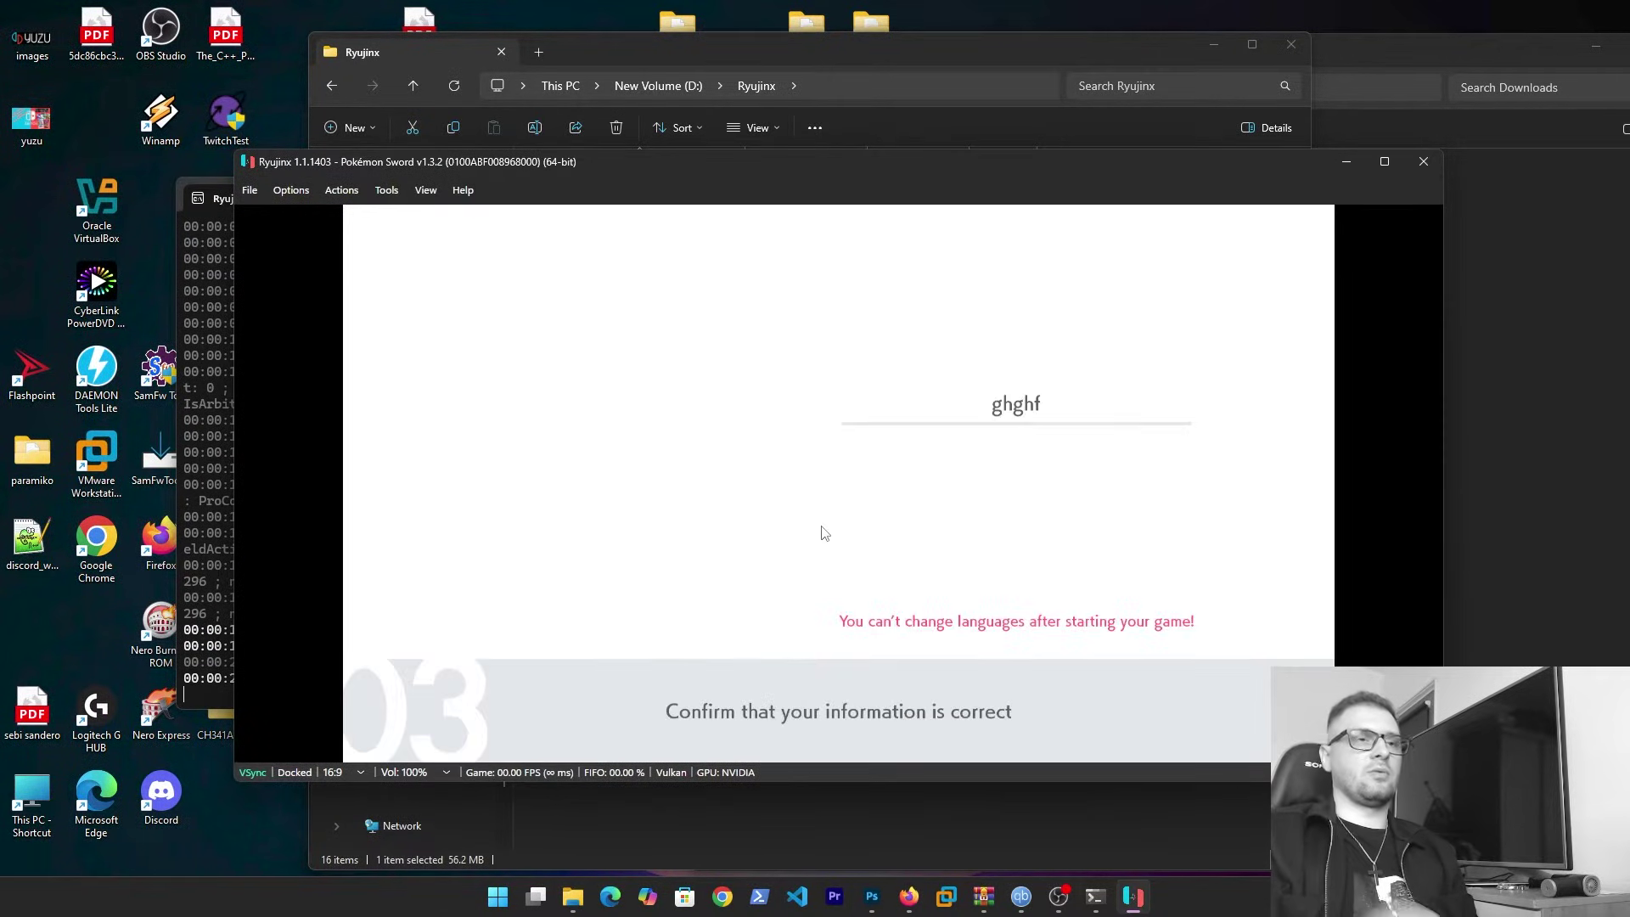
key(z)
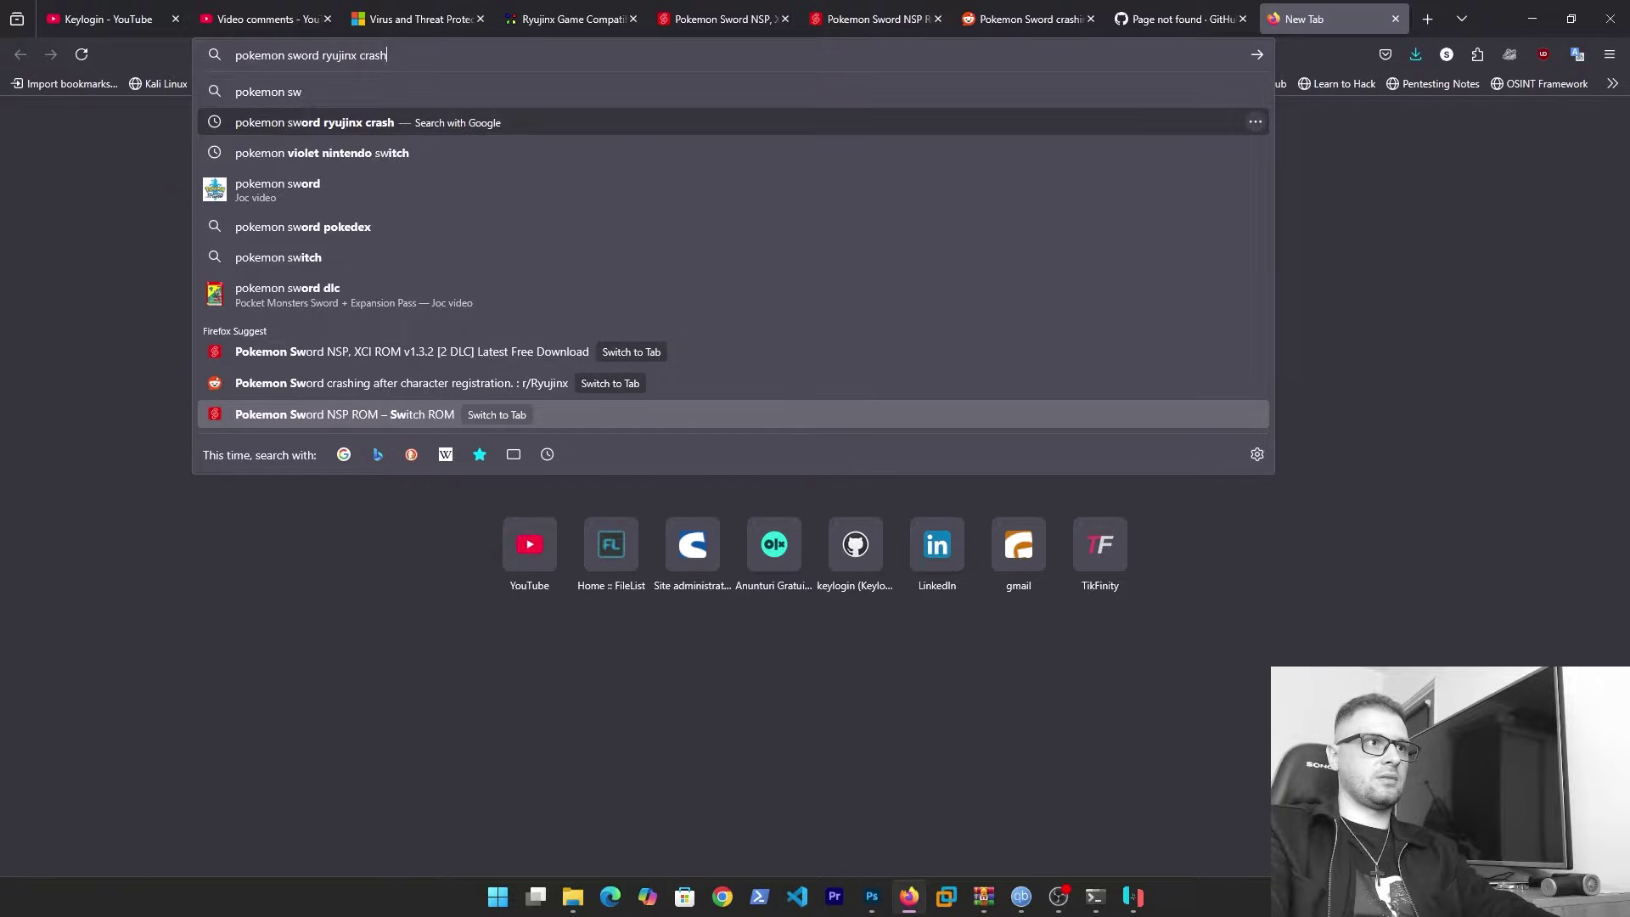
- Search Google for 'pokemon sword xci' and check the first SwitchRom result
key(BackSpace)
key(BackSpace)
key(BackSpace)
text(xc)
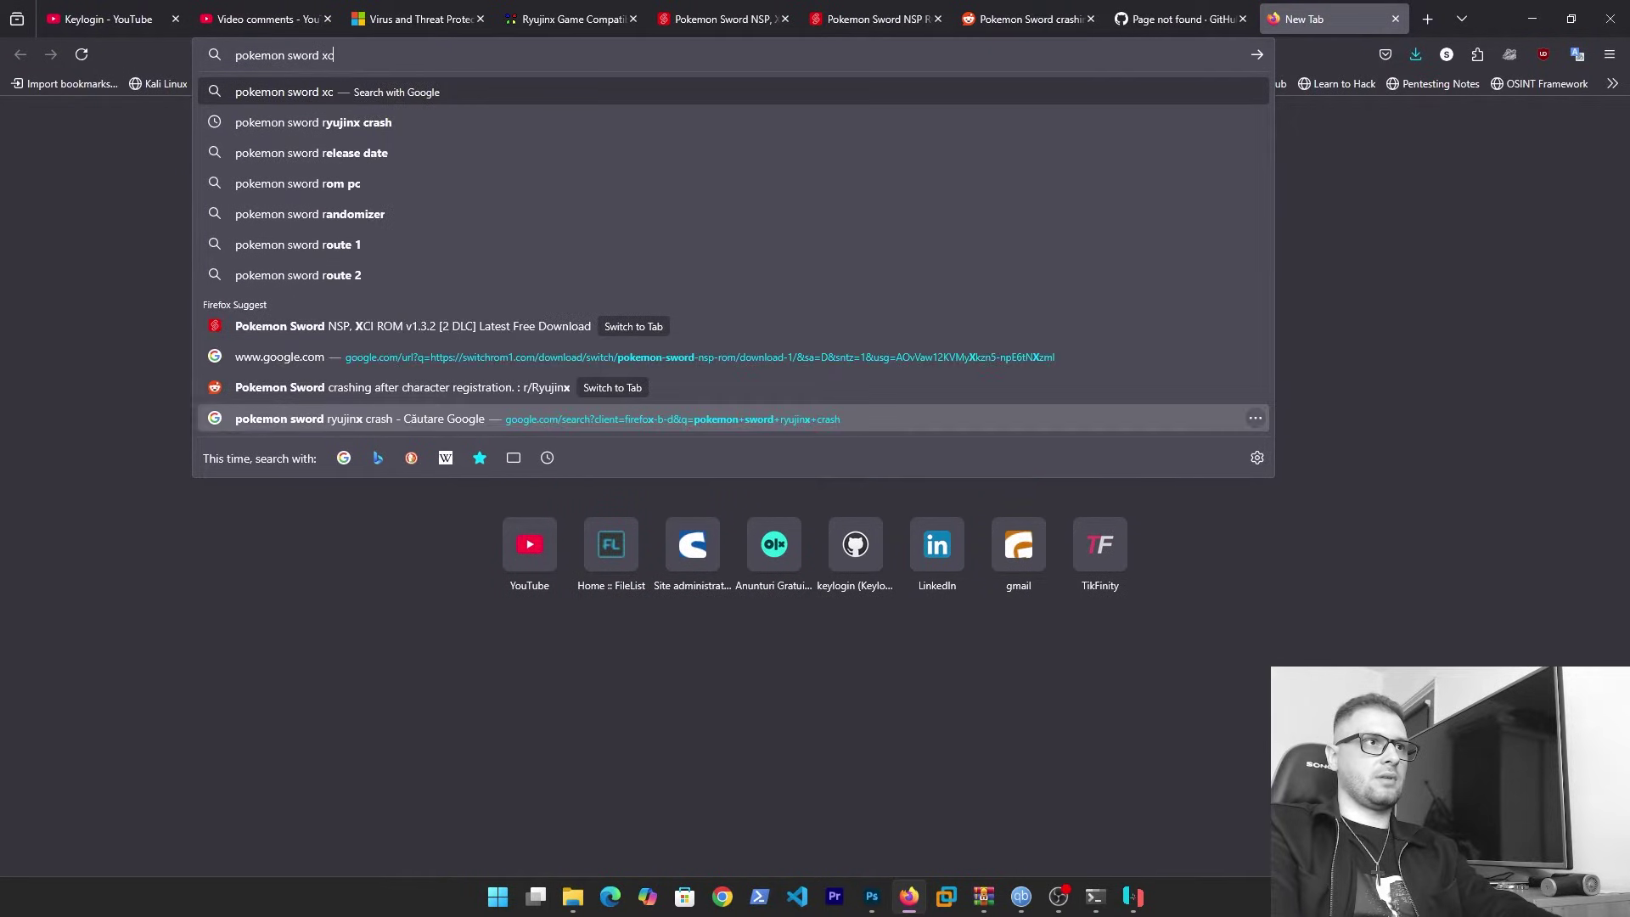
text(i)
key(Return)
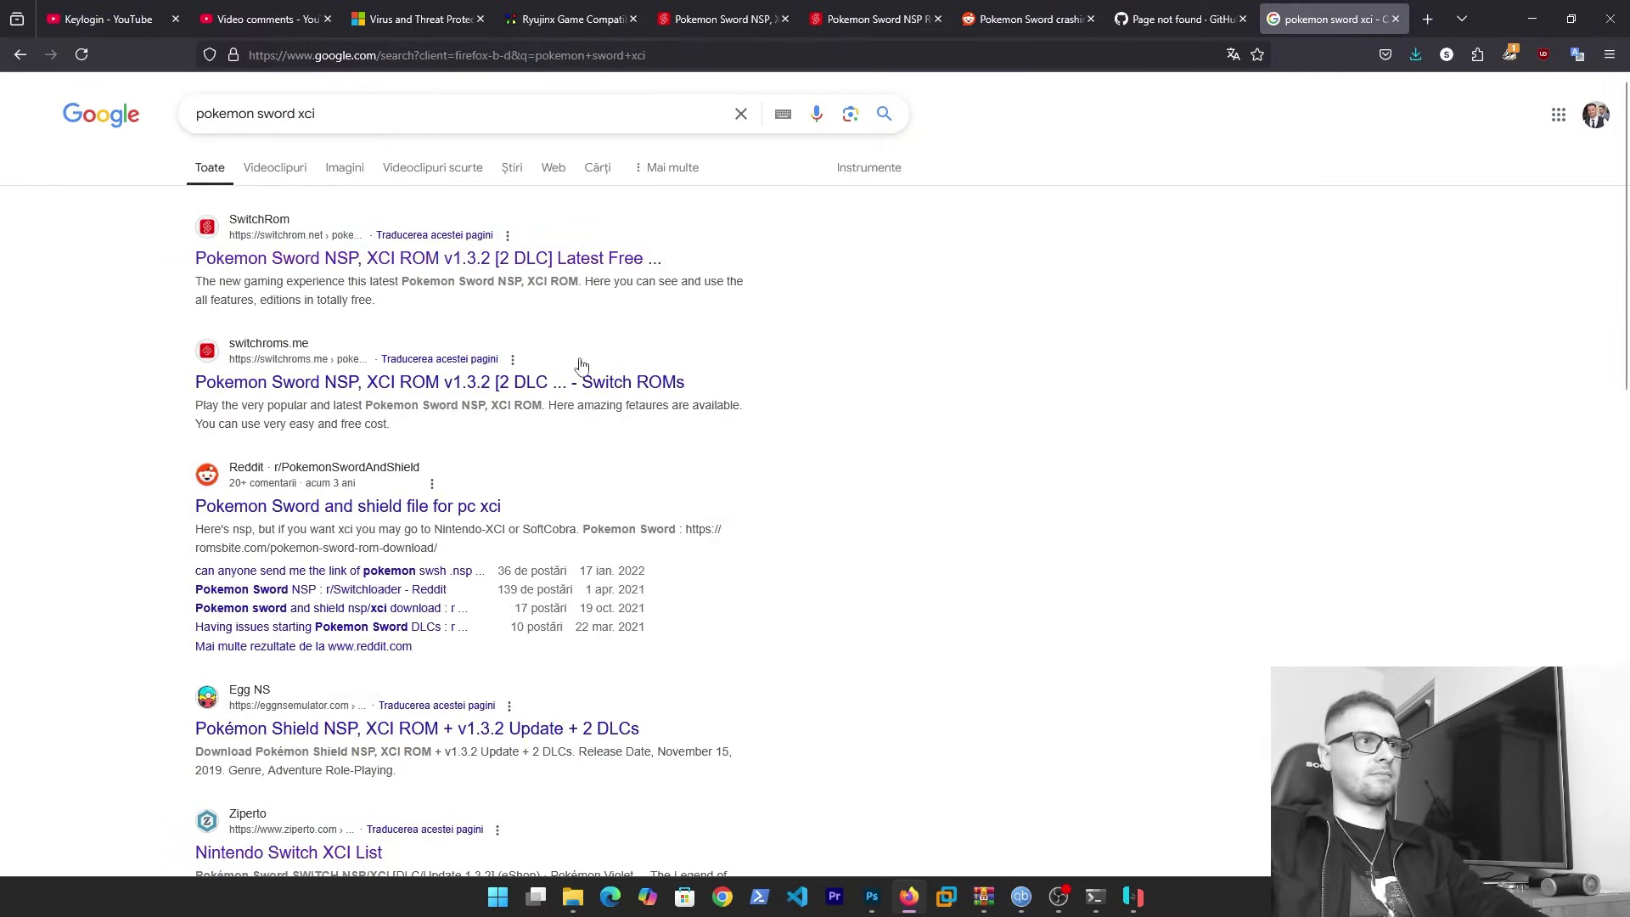
click(520, 269)
scroll(601, 352, down, 1)
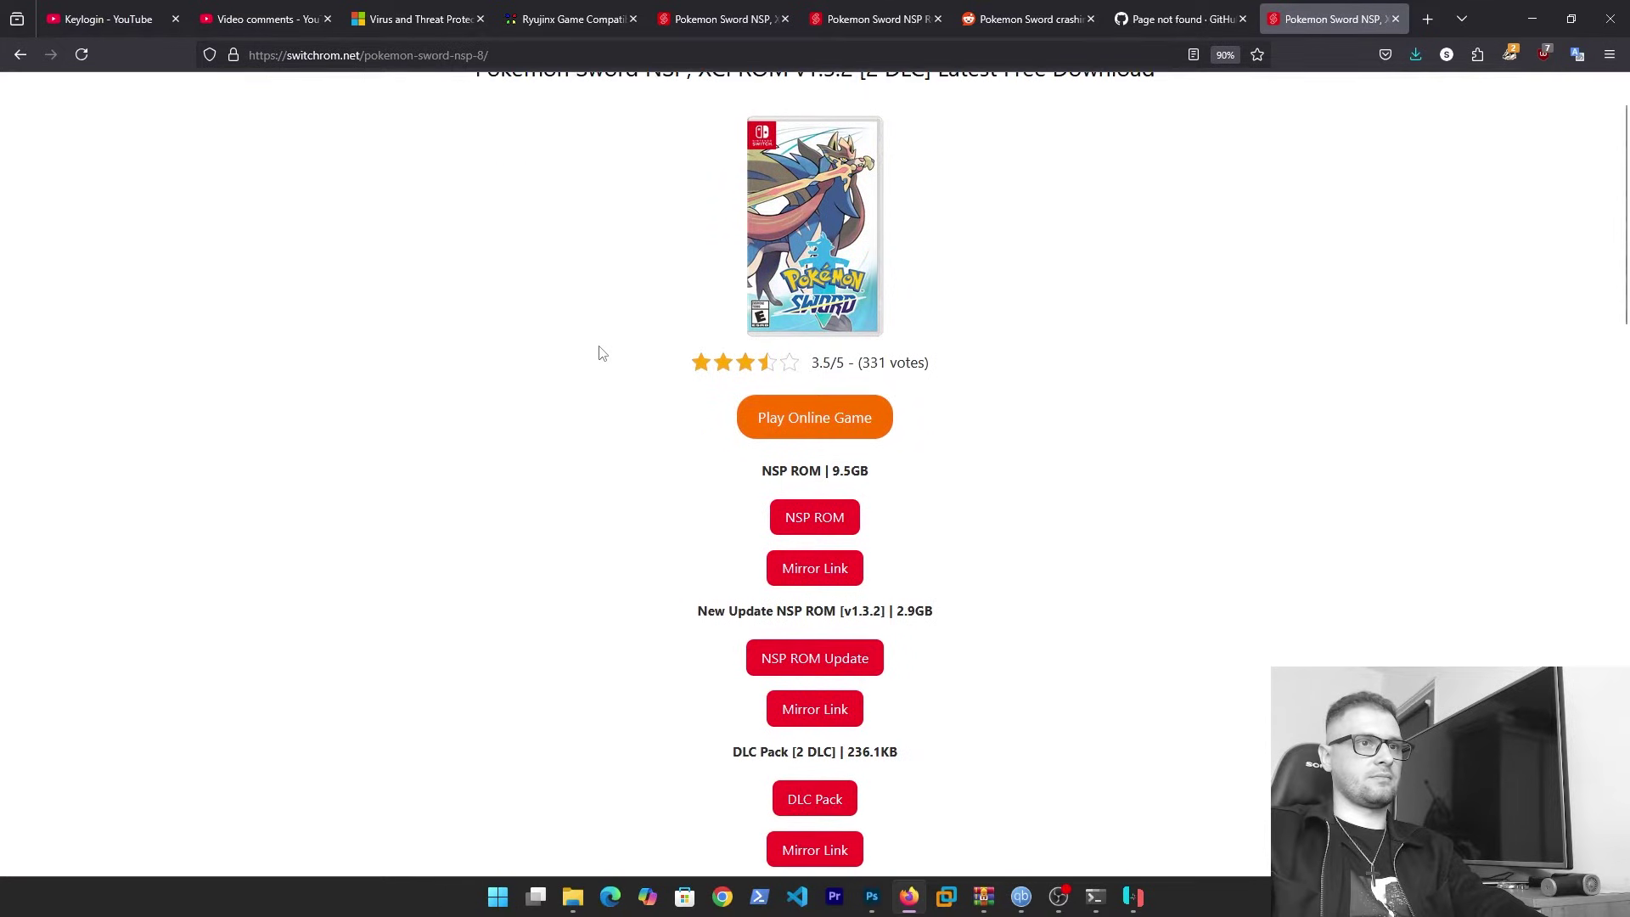
scroll(601, 352, down, 10)
scroll(495, 313, up, 5)
scroll(495, 313, down, 1)
click(21, 54)
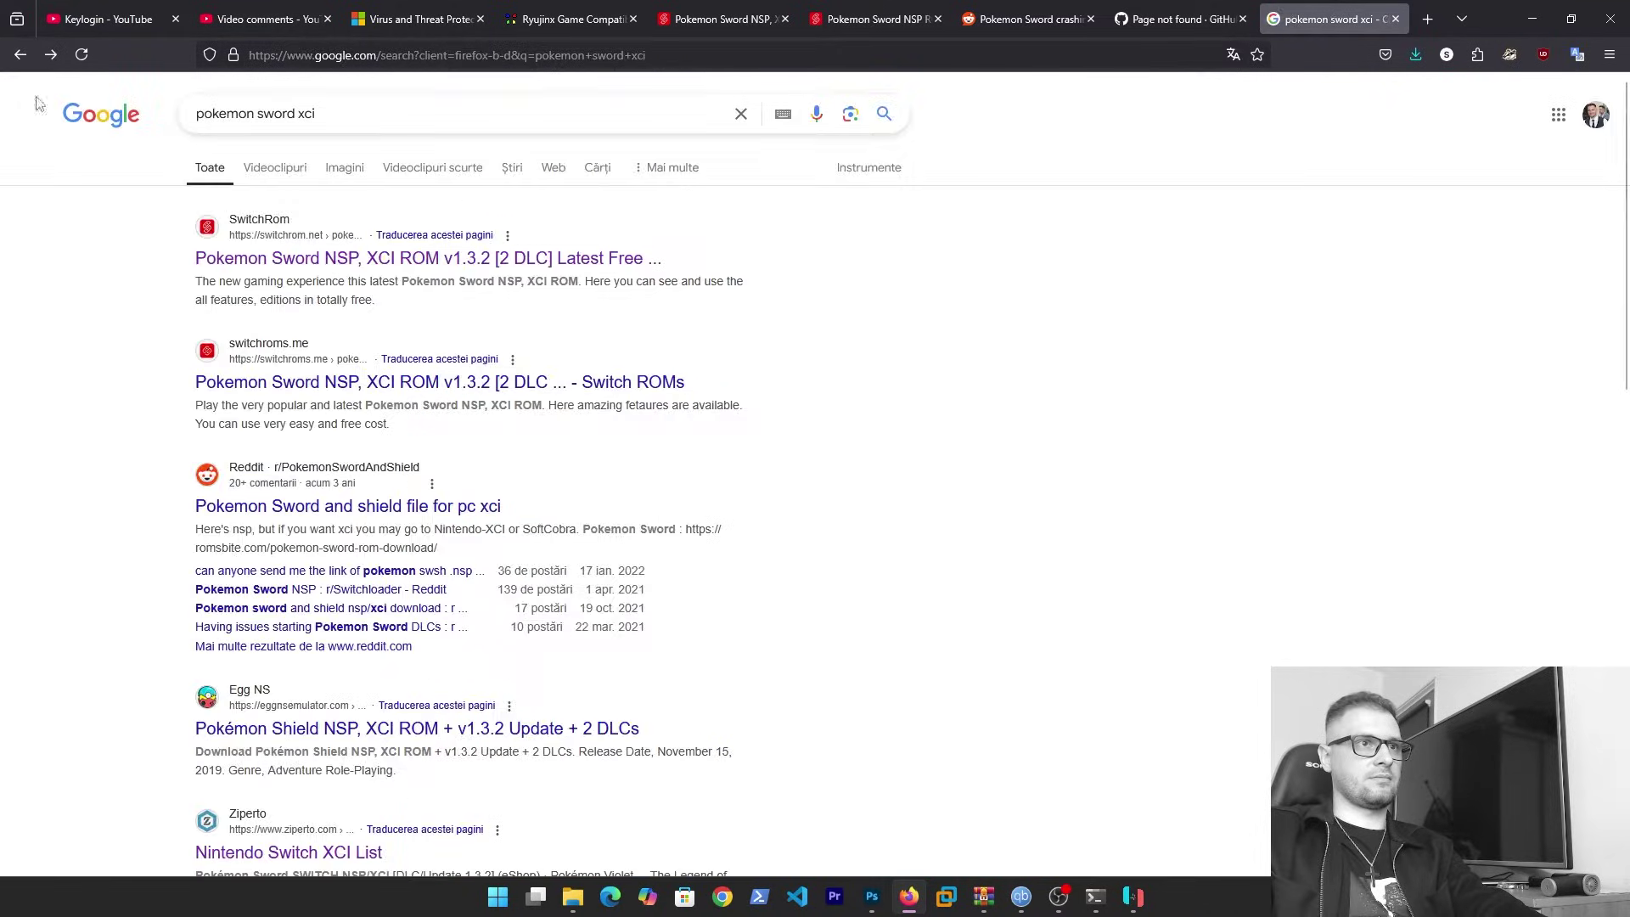
scroll(314, 544, down, 4)
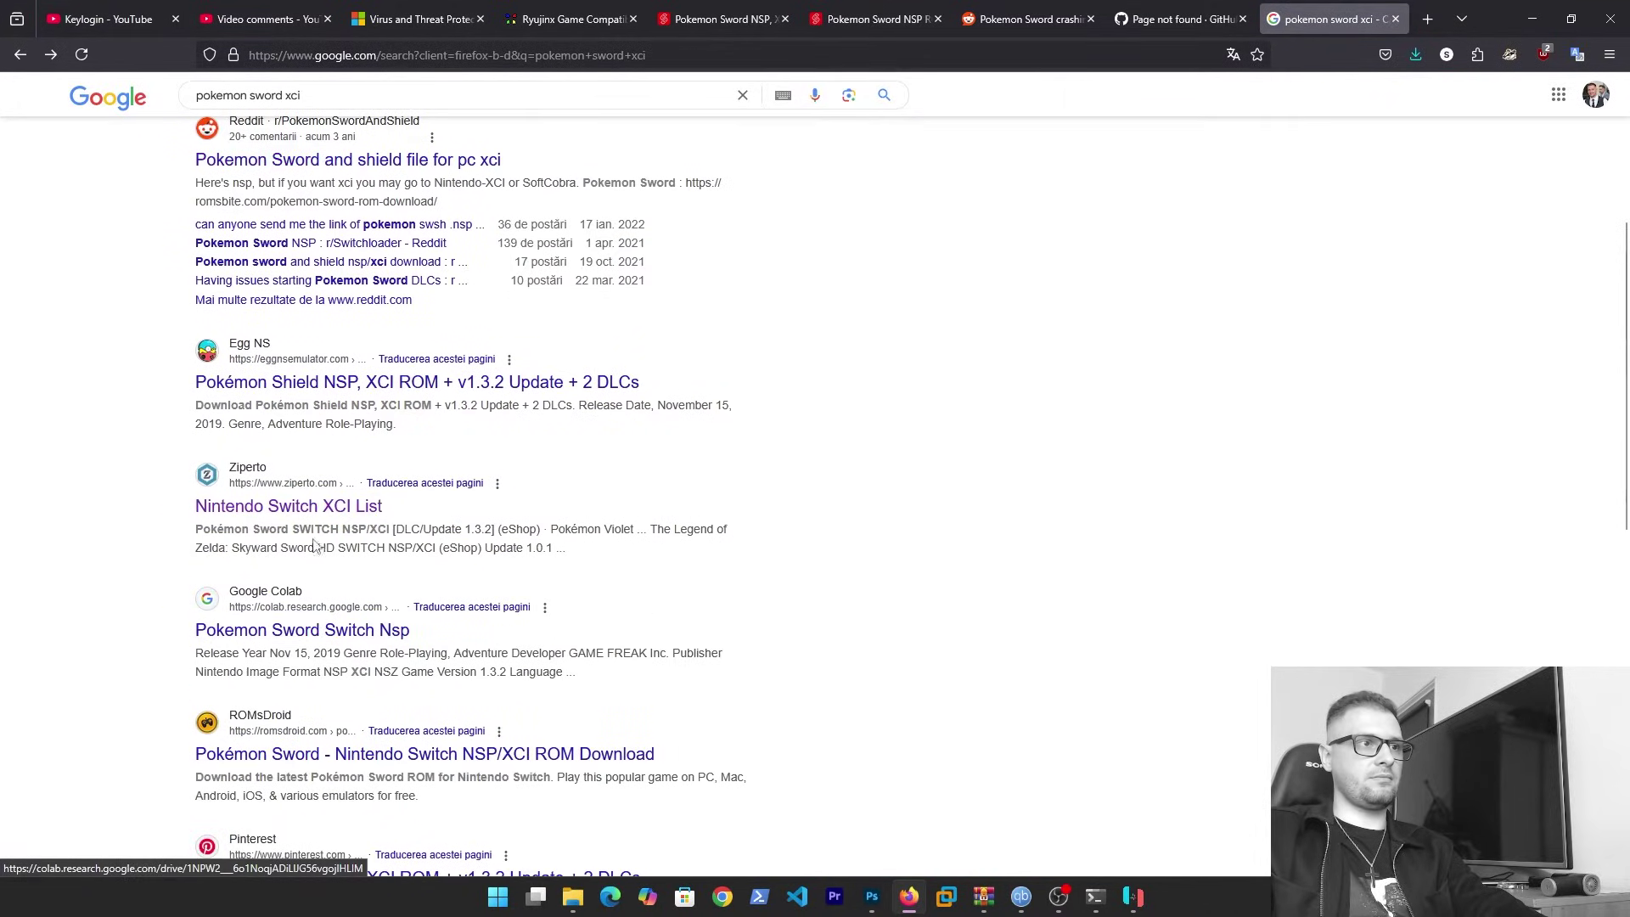
- On Ziperto's XCI list, search 'pokemon sword' and open the Pokémon Sword NSP/XCI post
click(319, 512)
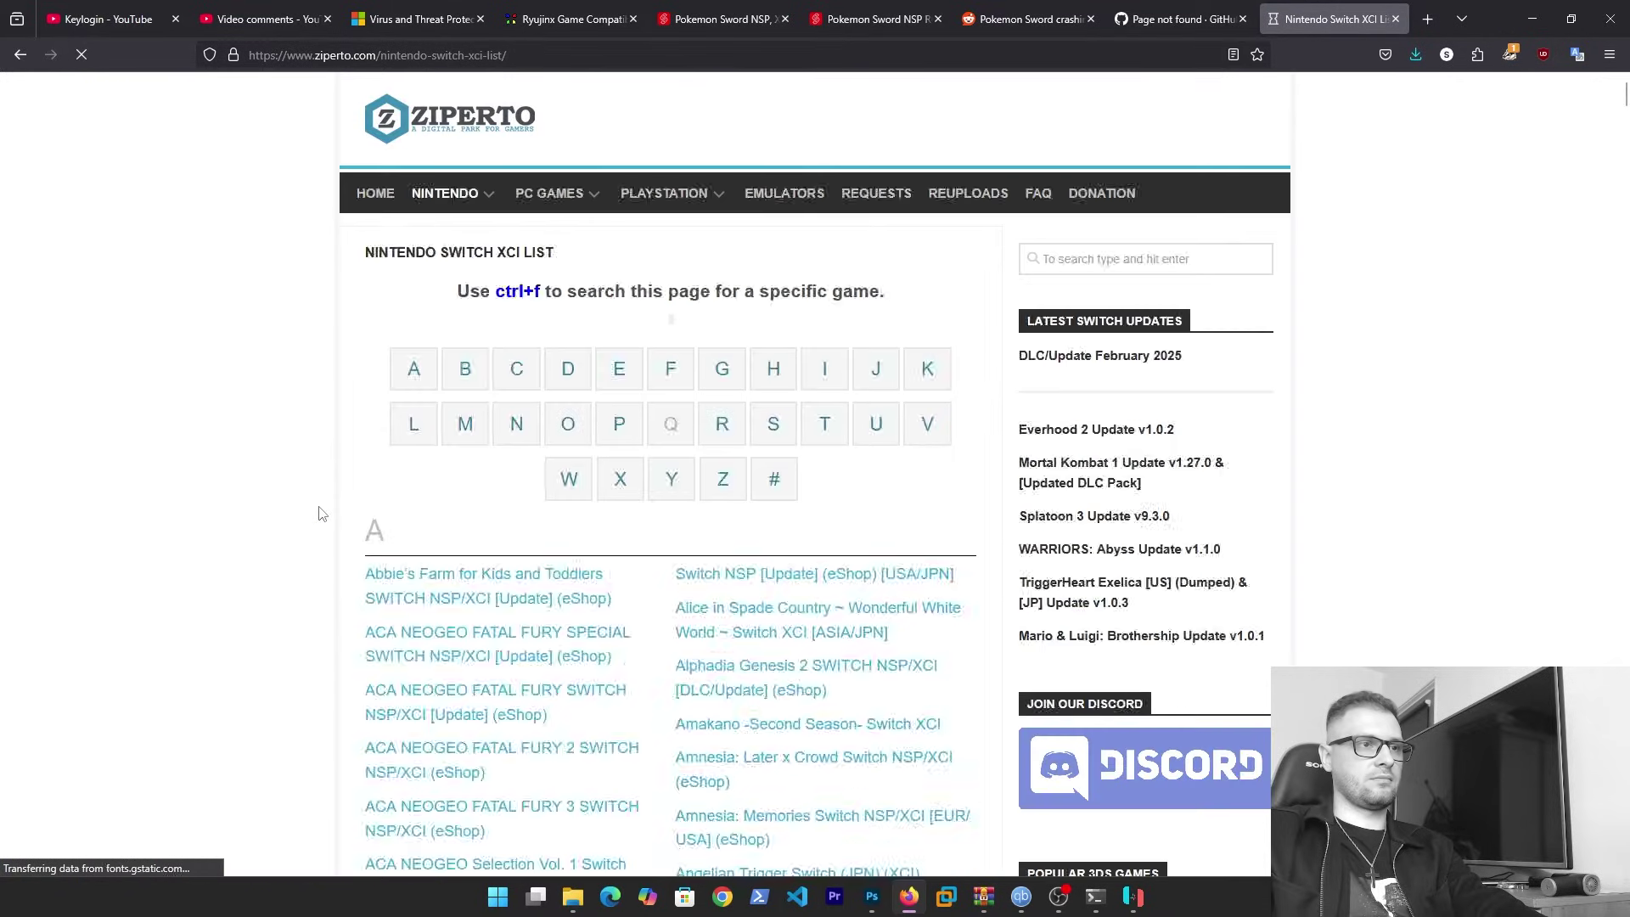
click(1085, 258)
text(pokemon)
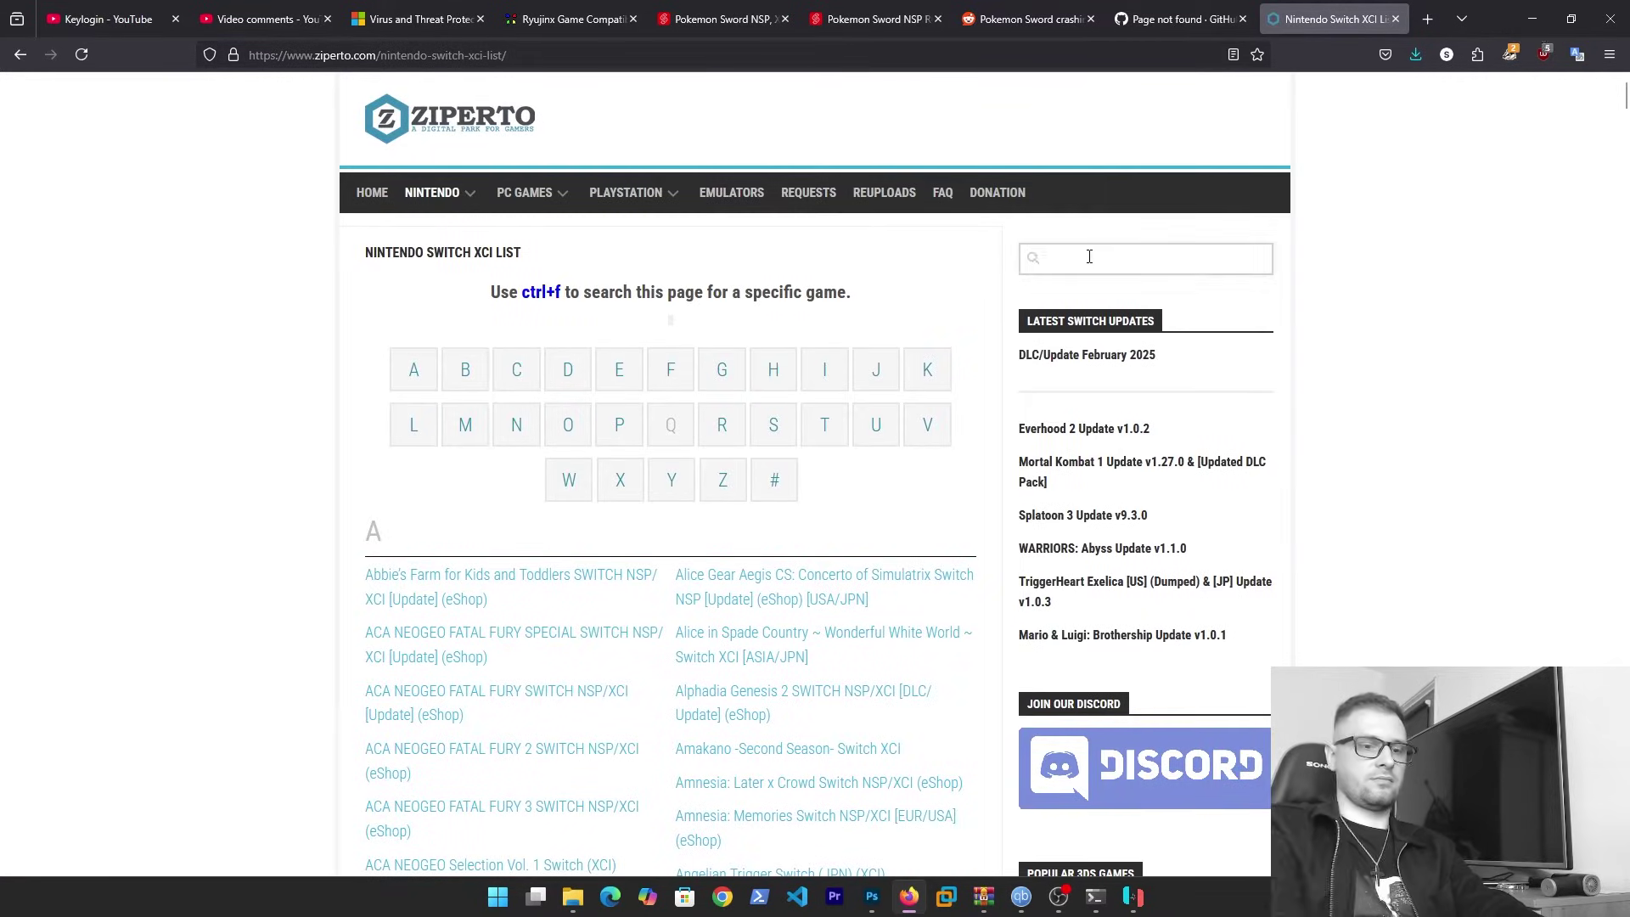
text( sword)
key(Return)
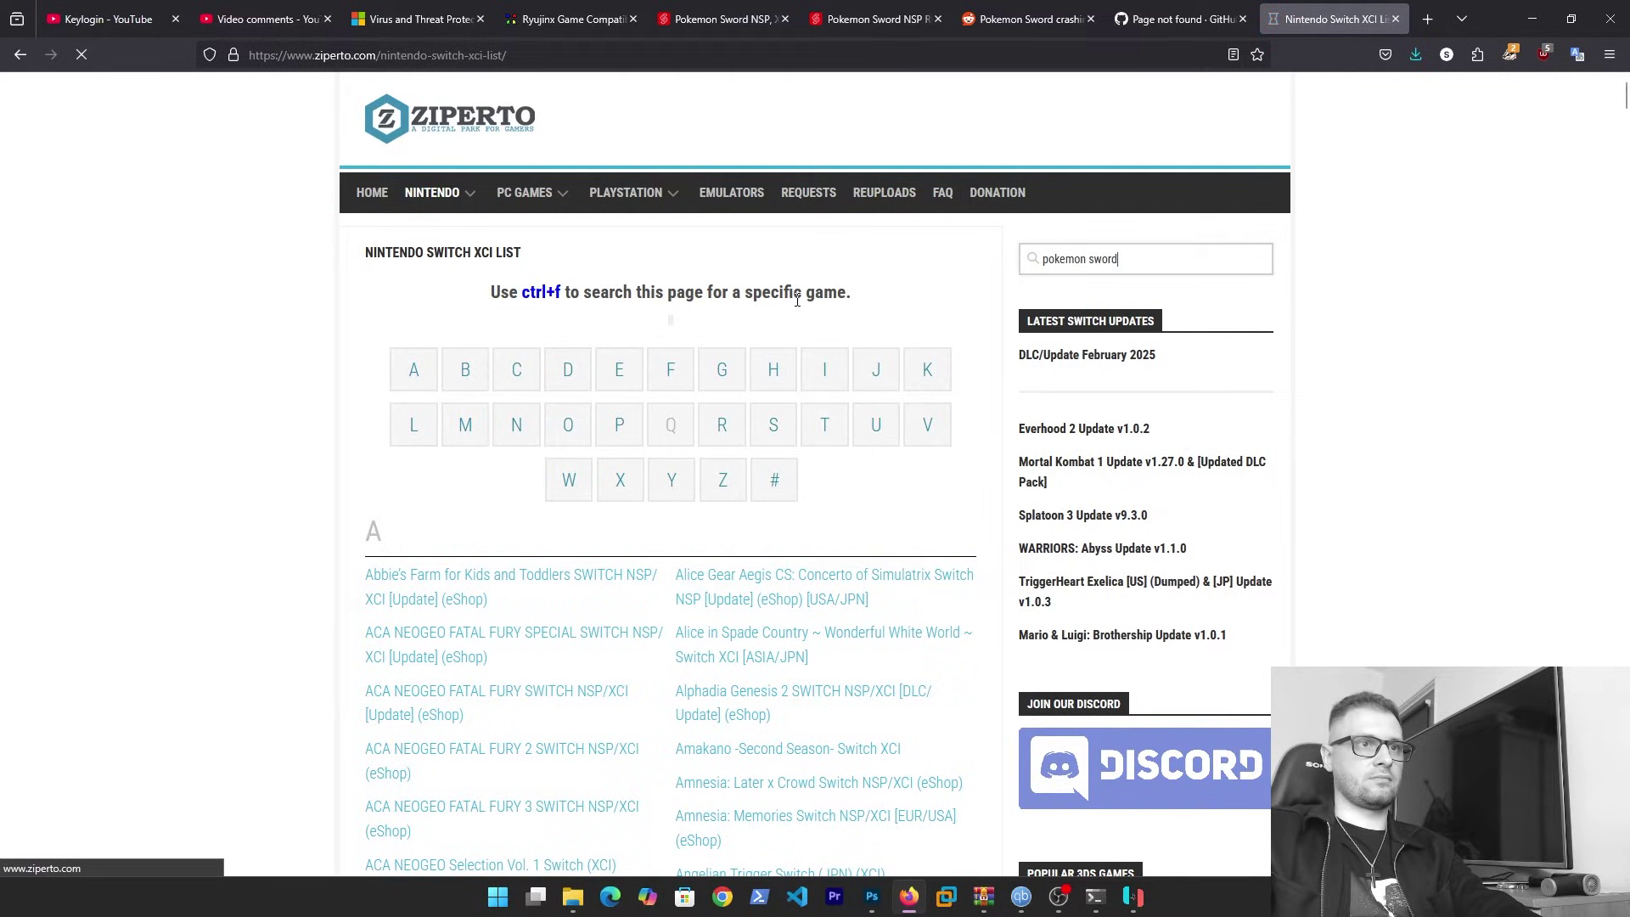
scroll(669, 388, down, 4)
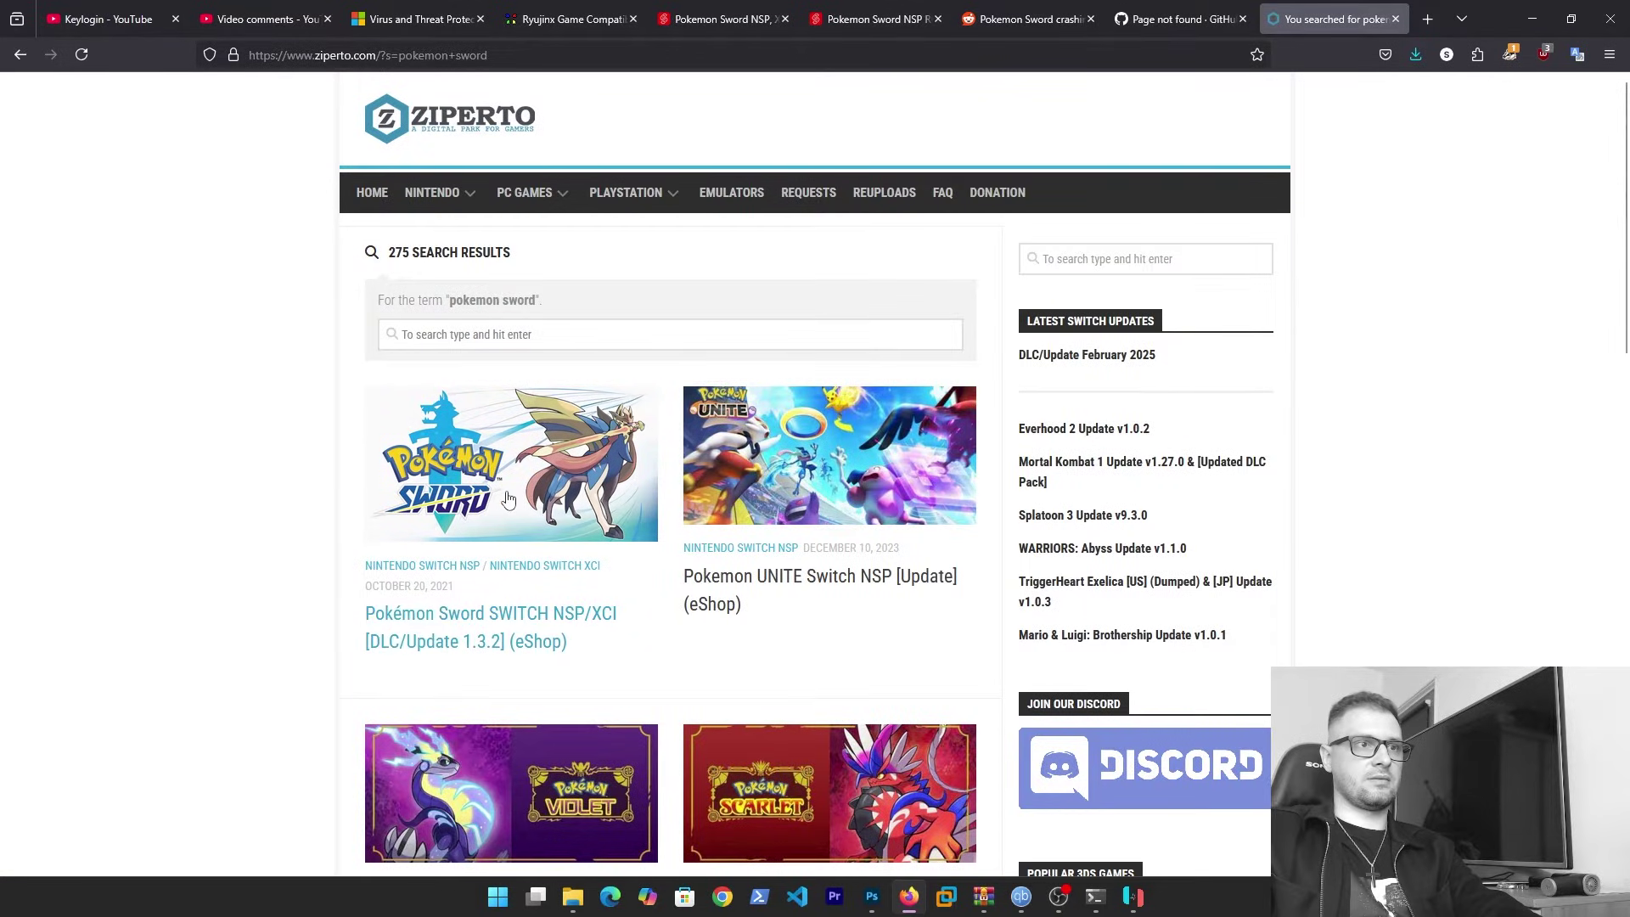
click(645, 532)
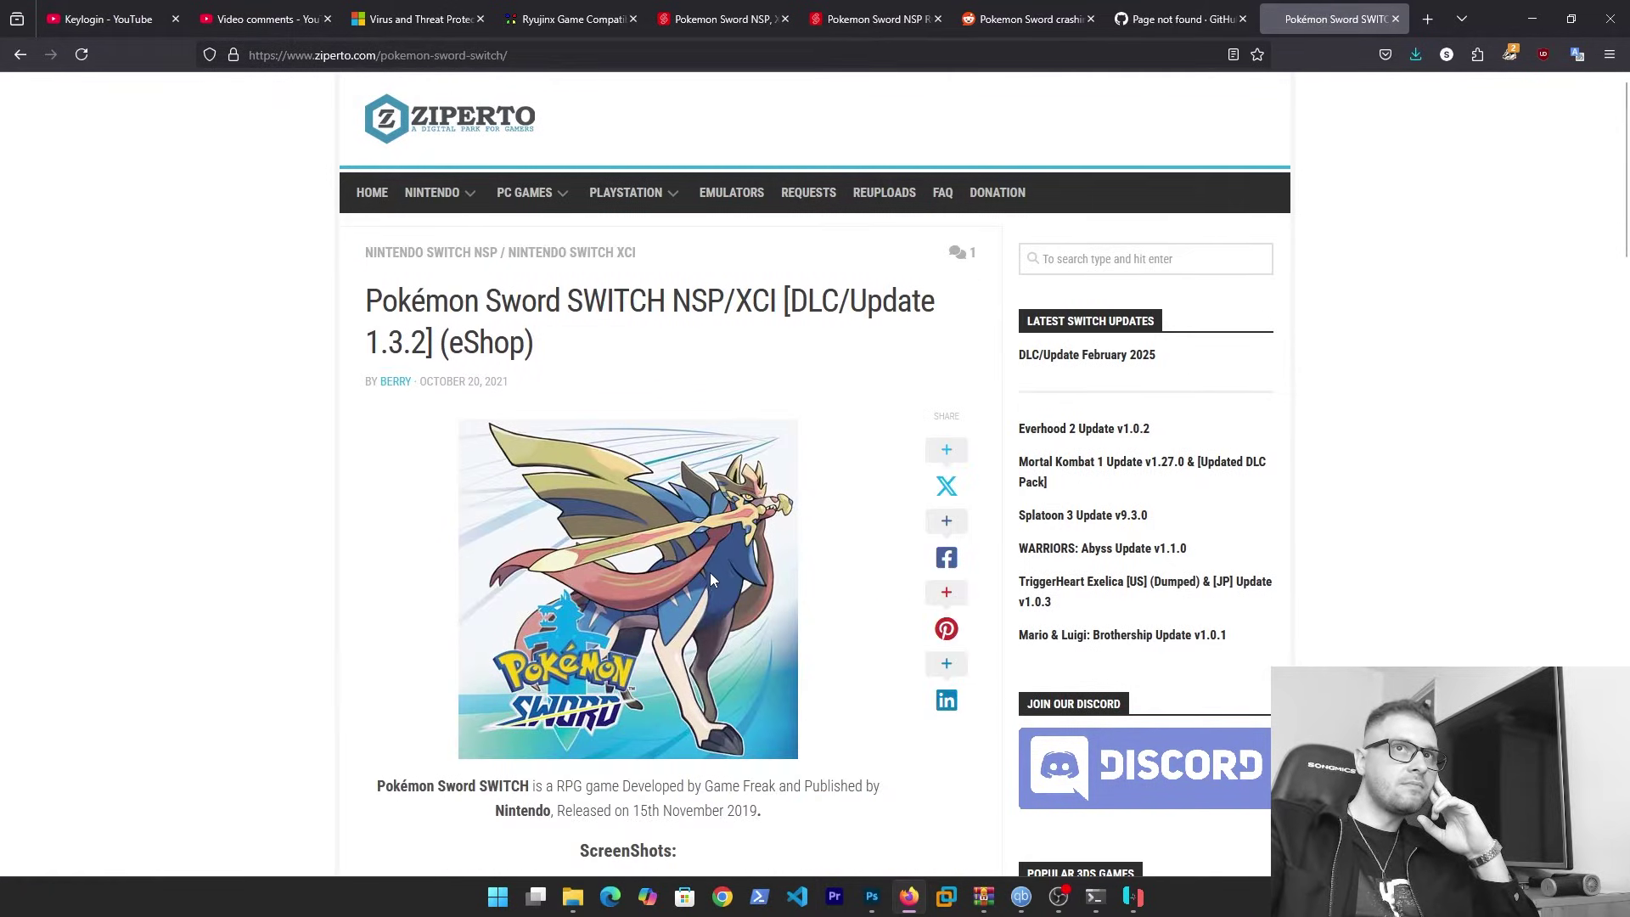
scroll(710, 570, down, 6)
- Bring the D:\Ryujinx folder forward and start Ryujinx.exe past the security warning
scroll(712, 506, down, 5)
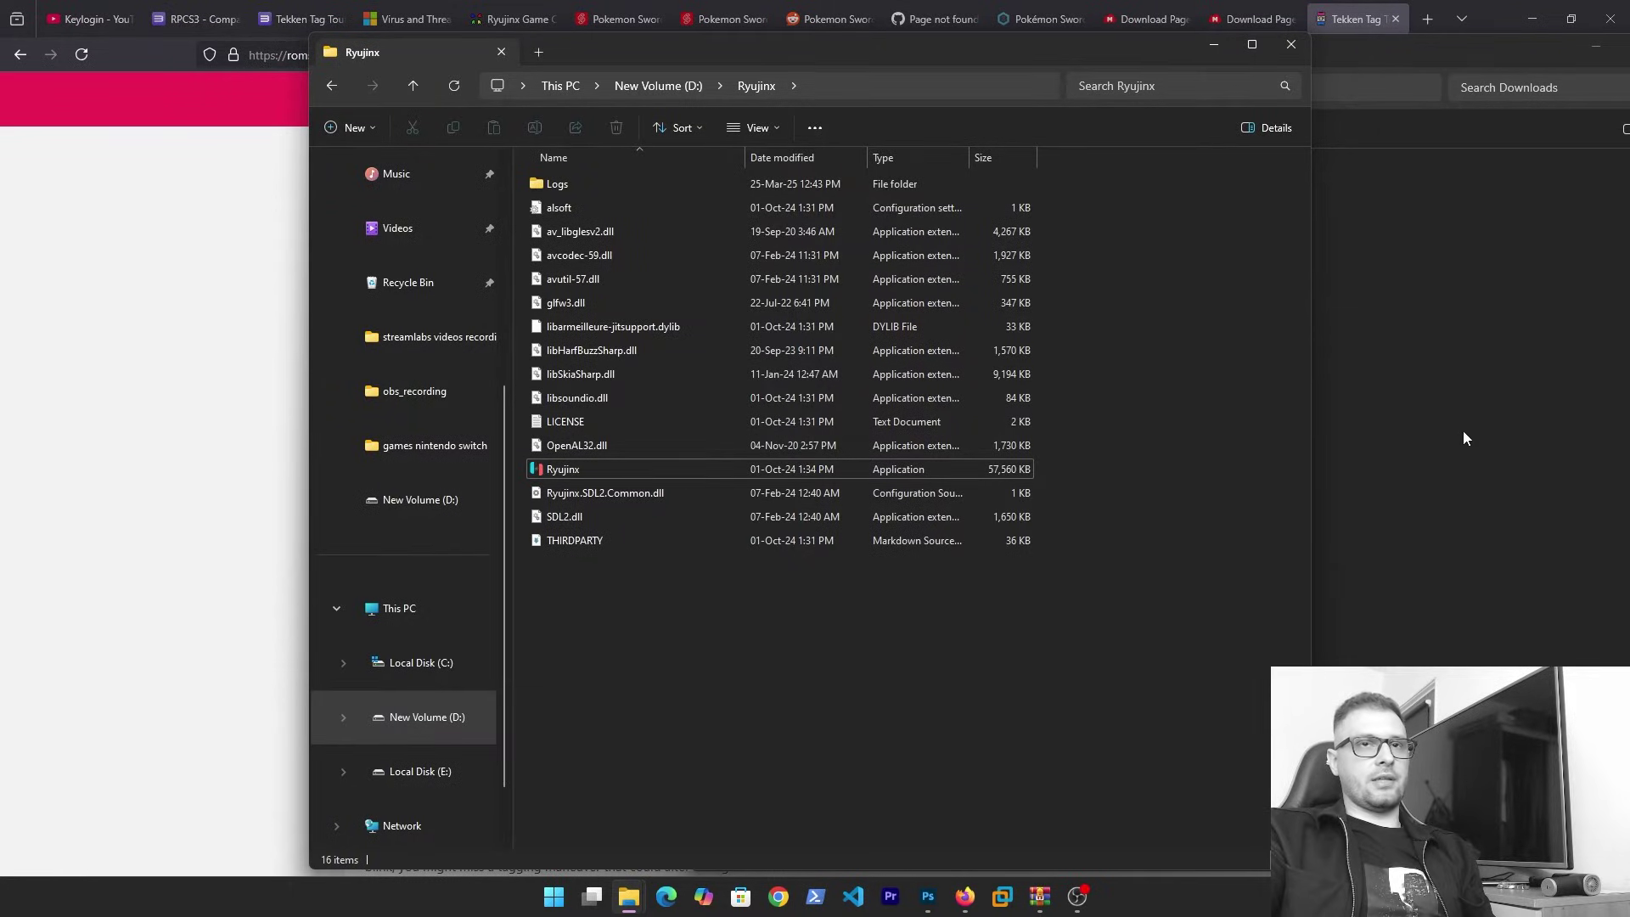
click(1464, 439)
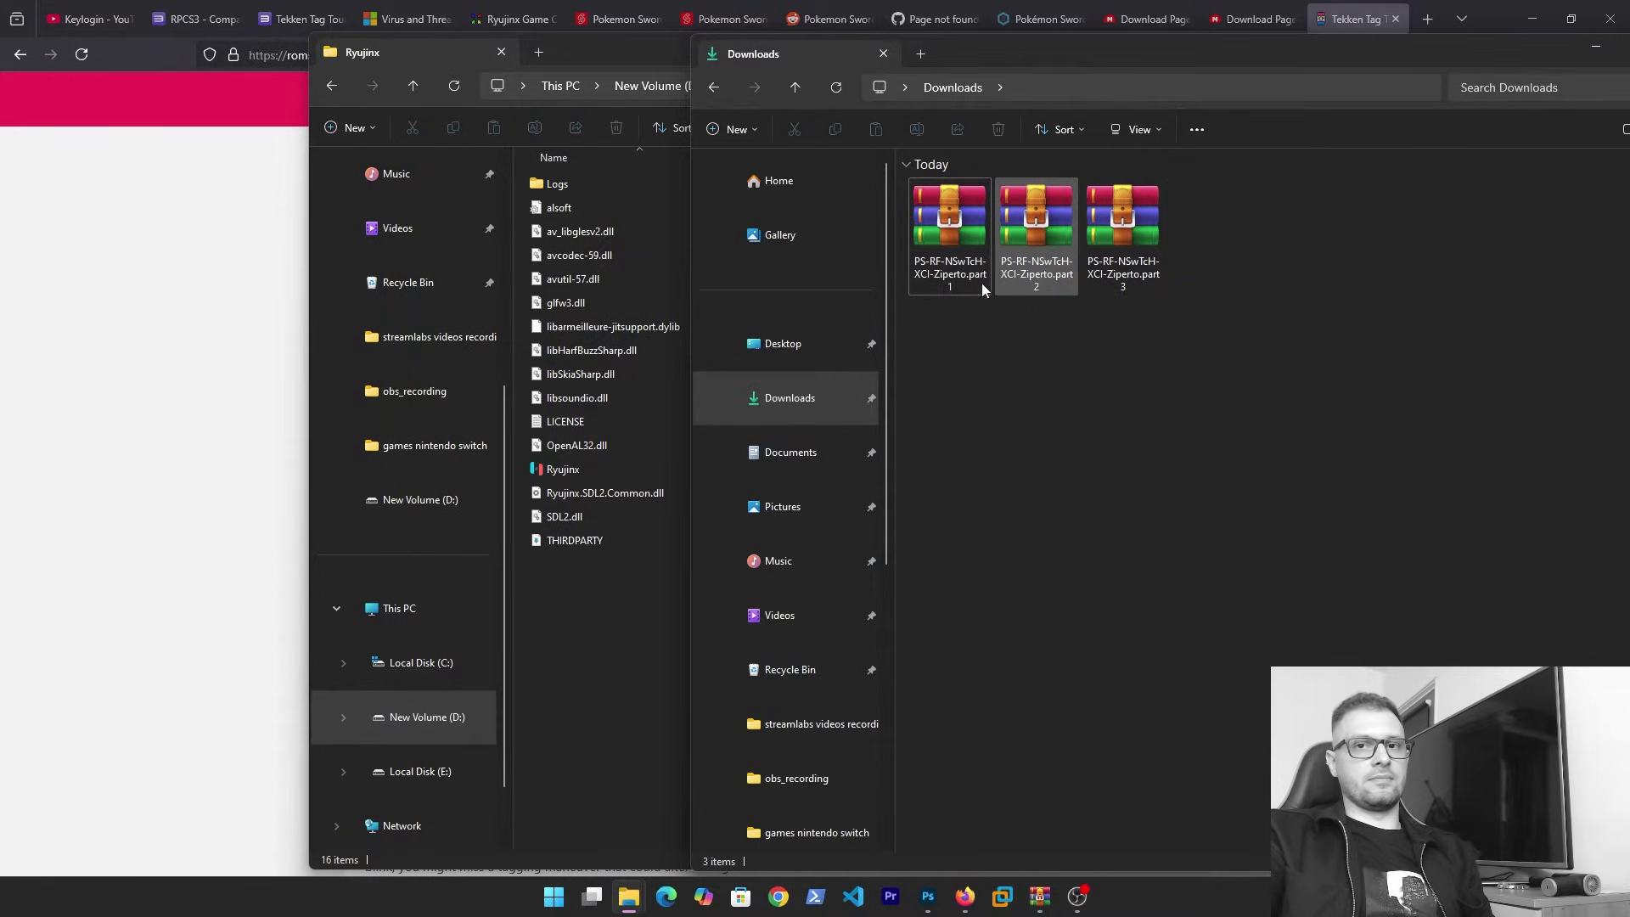
click(567, 610)
double_click(563, 469)
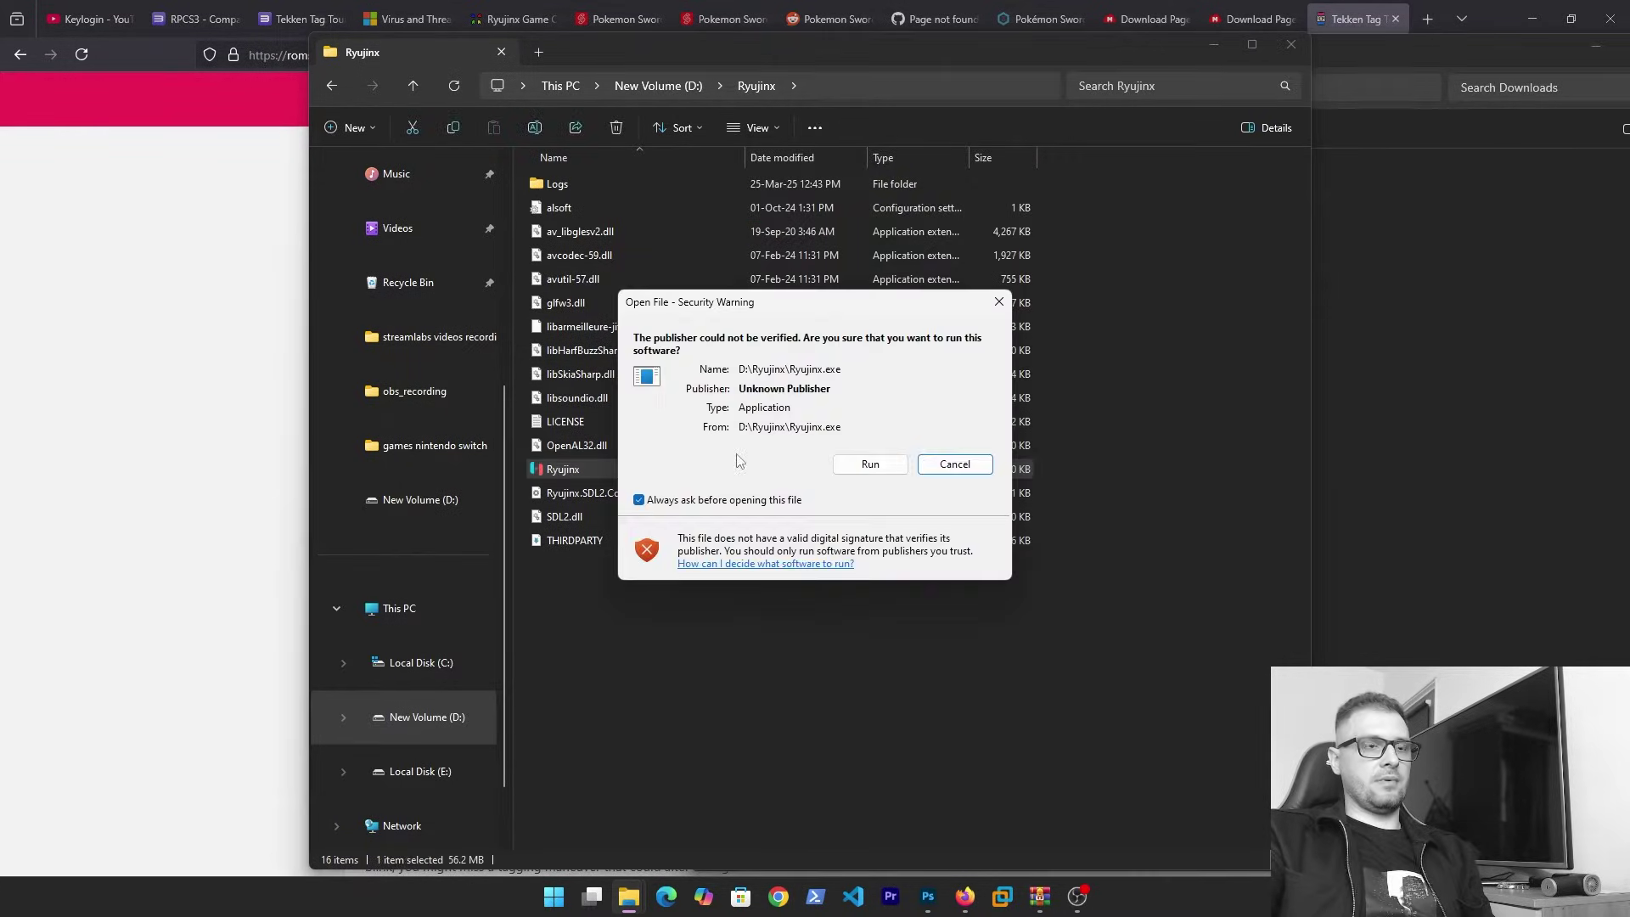
click(871, 464)
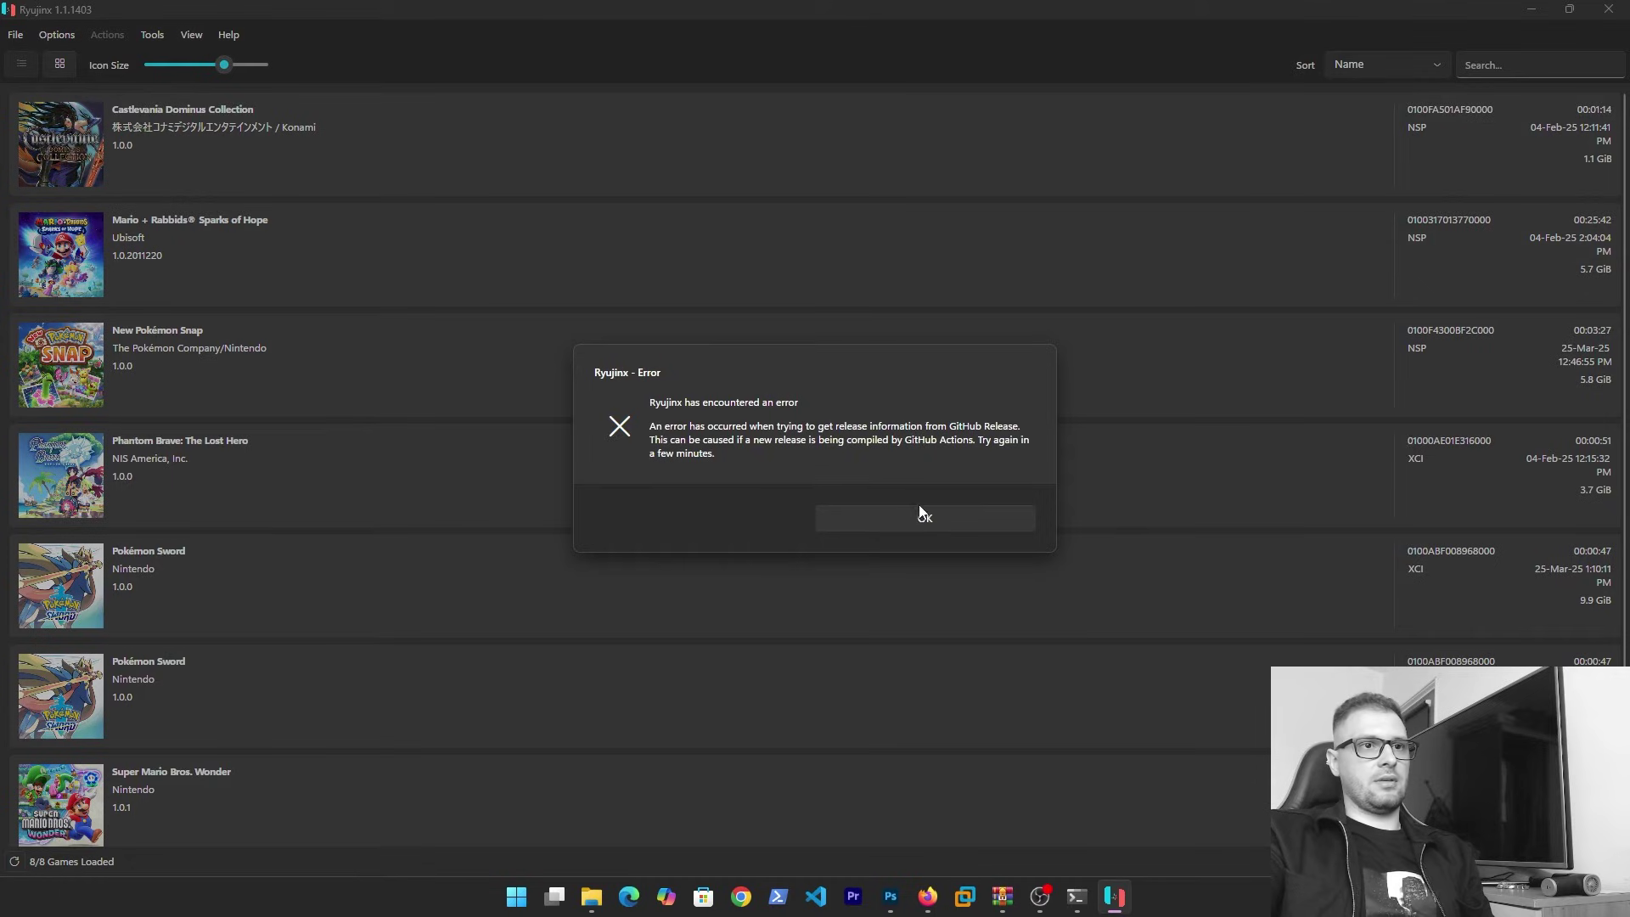
- Dismiss the release error and run the XCI copy of Pokémon Sword
click(922, 513)
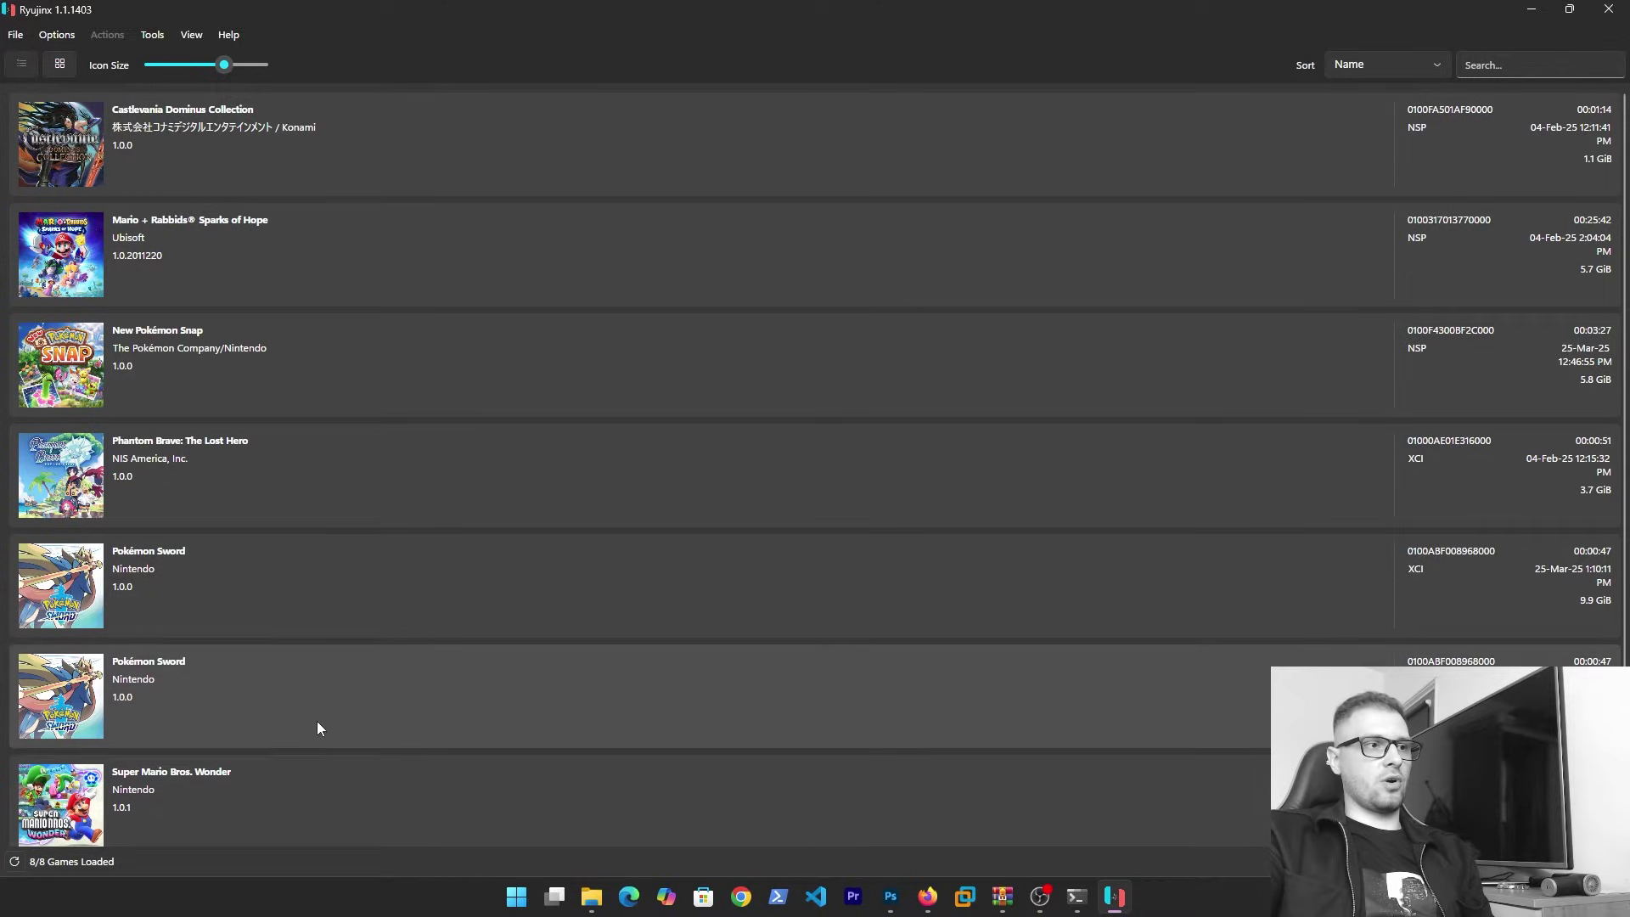
click(317, 721)
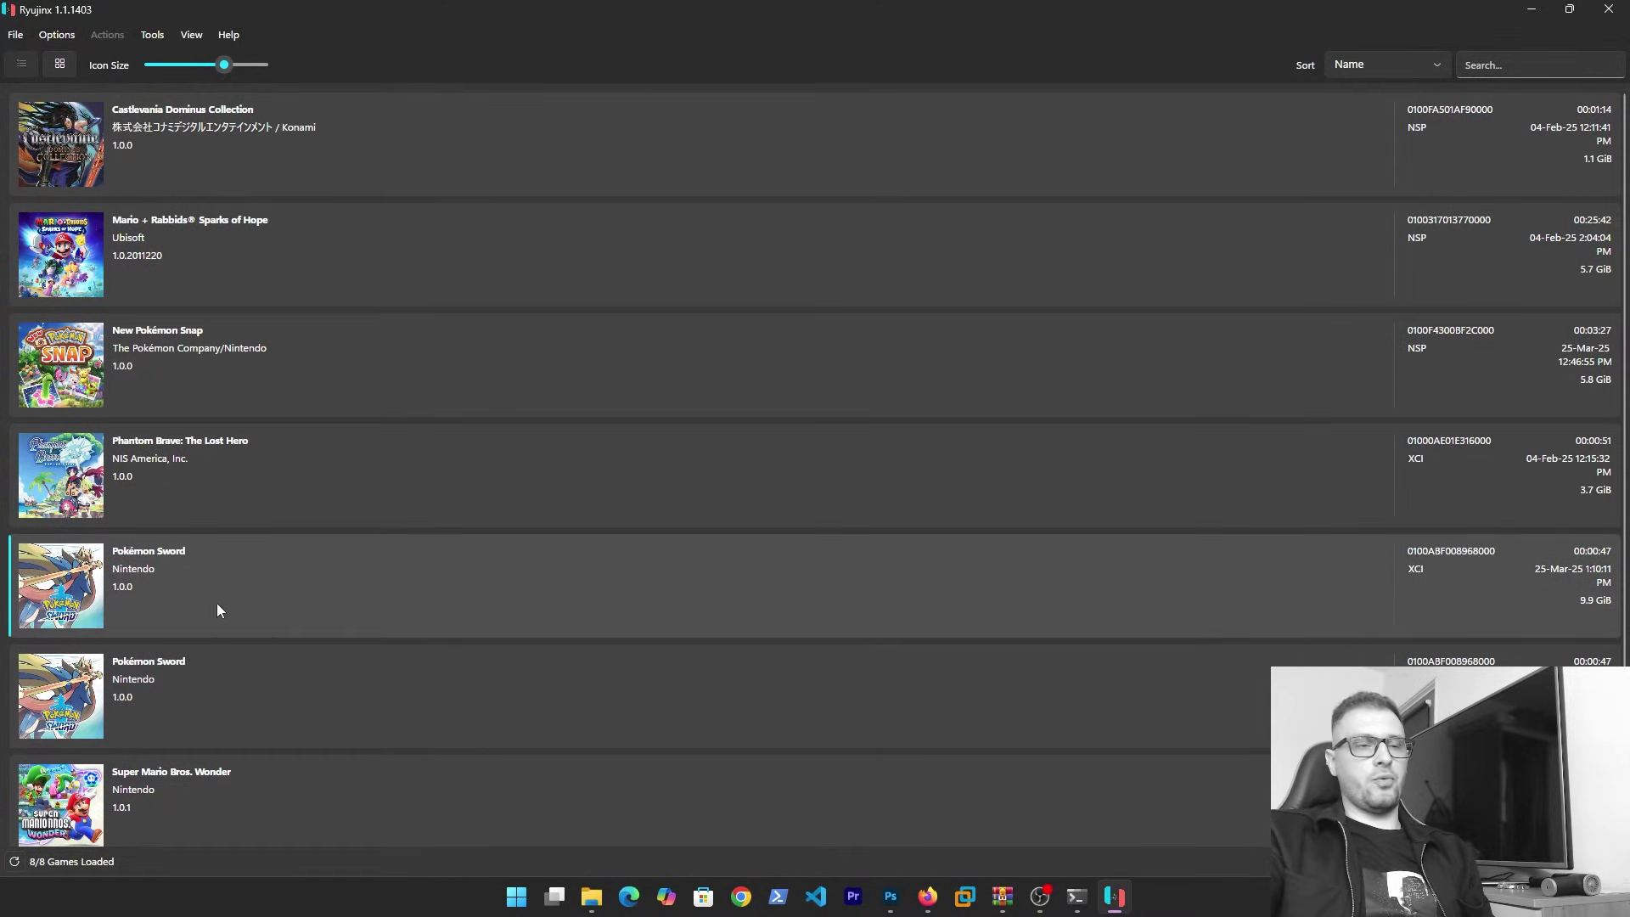
right_click(163, 572)
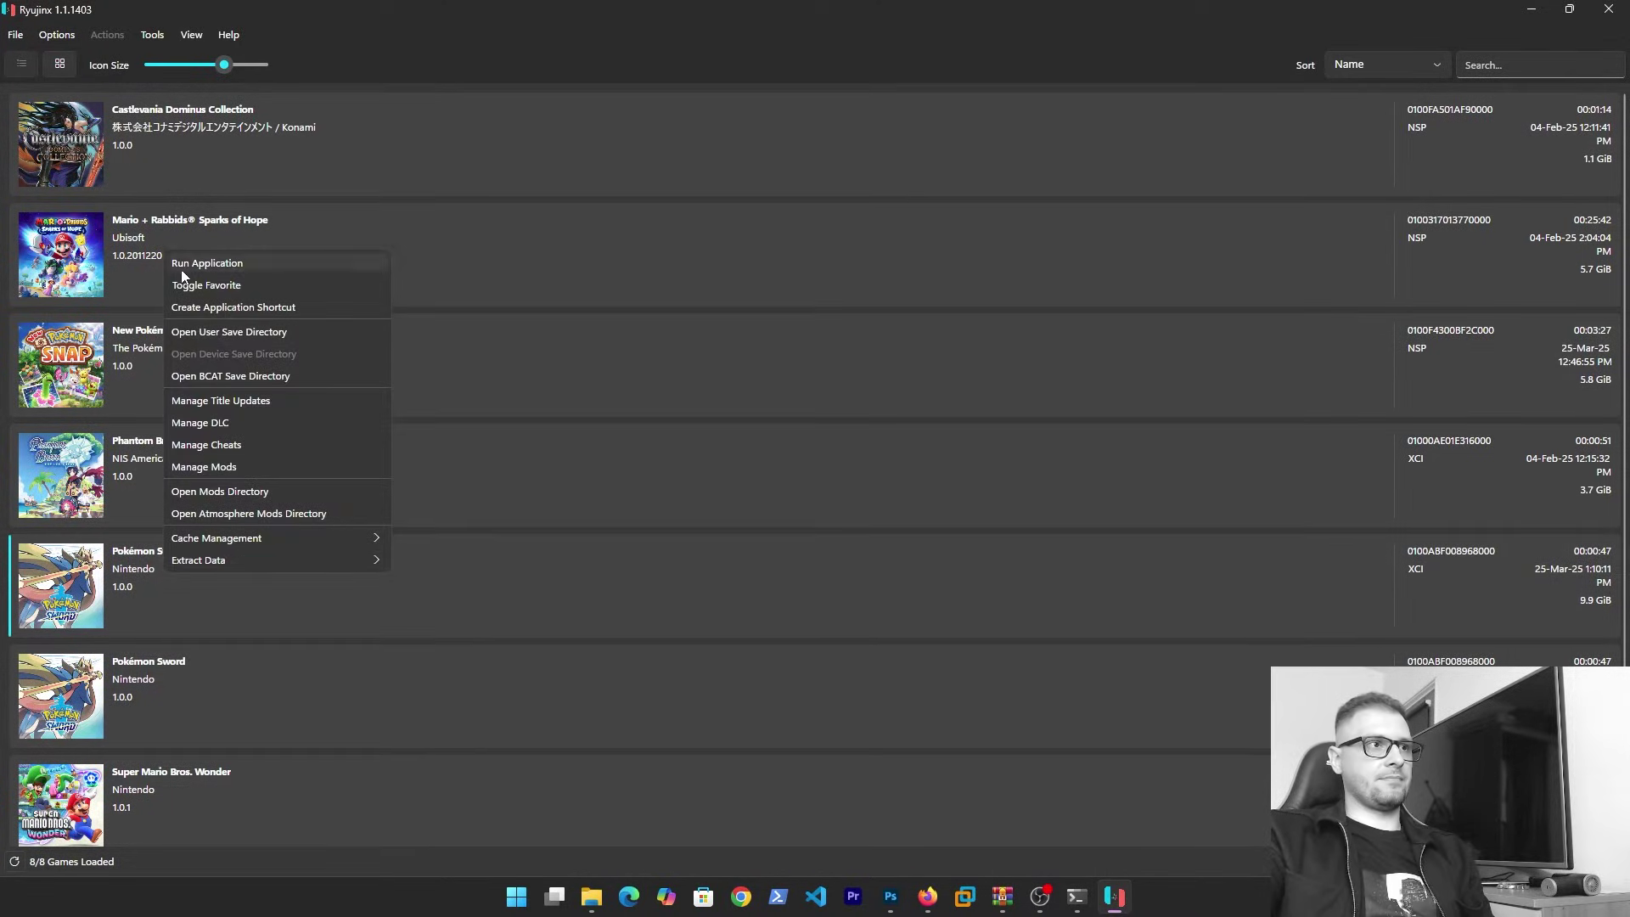
key(Return)
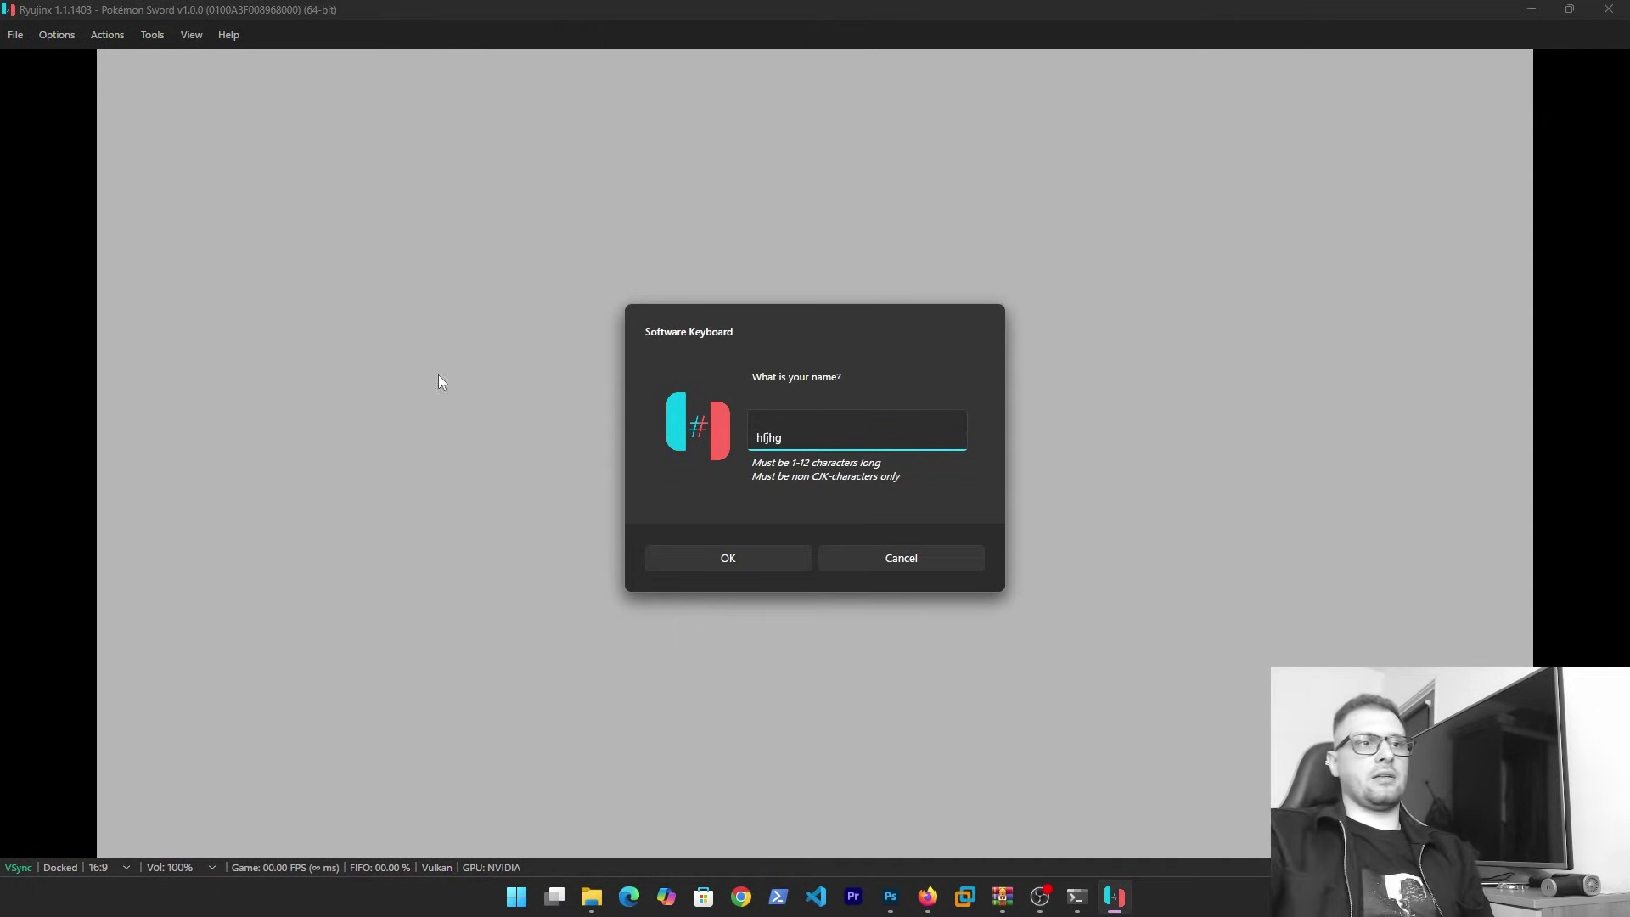
- Confirm the player name and accept the character details as correct
click(729, 564)
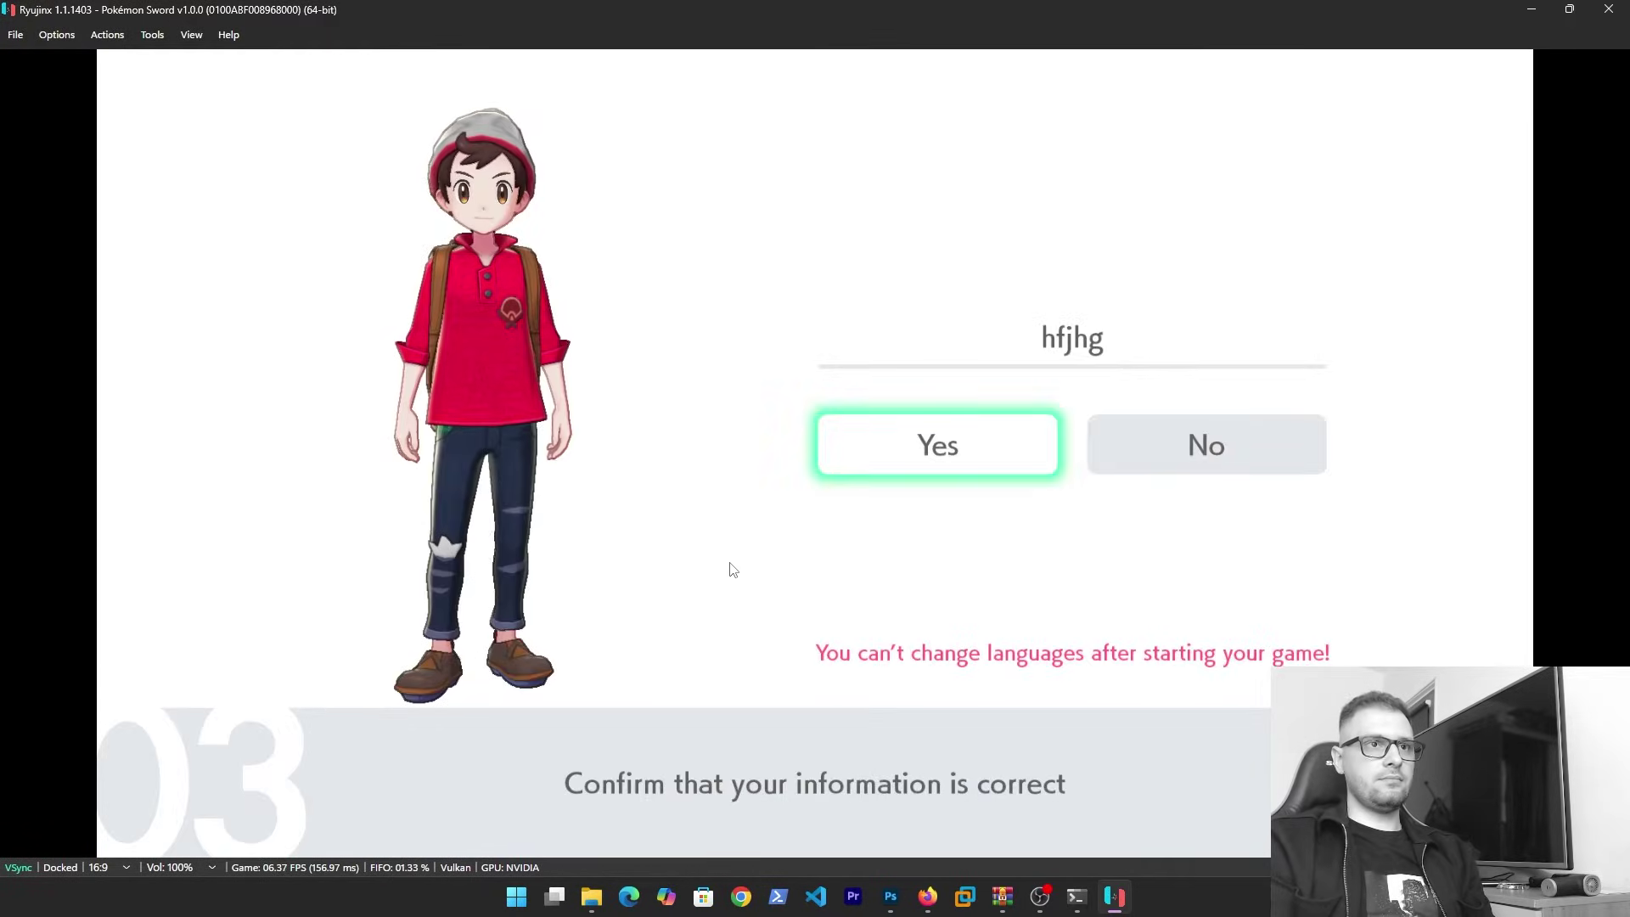
key(z)
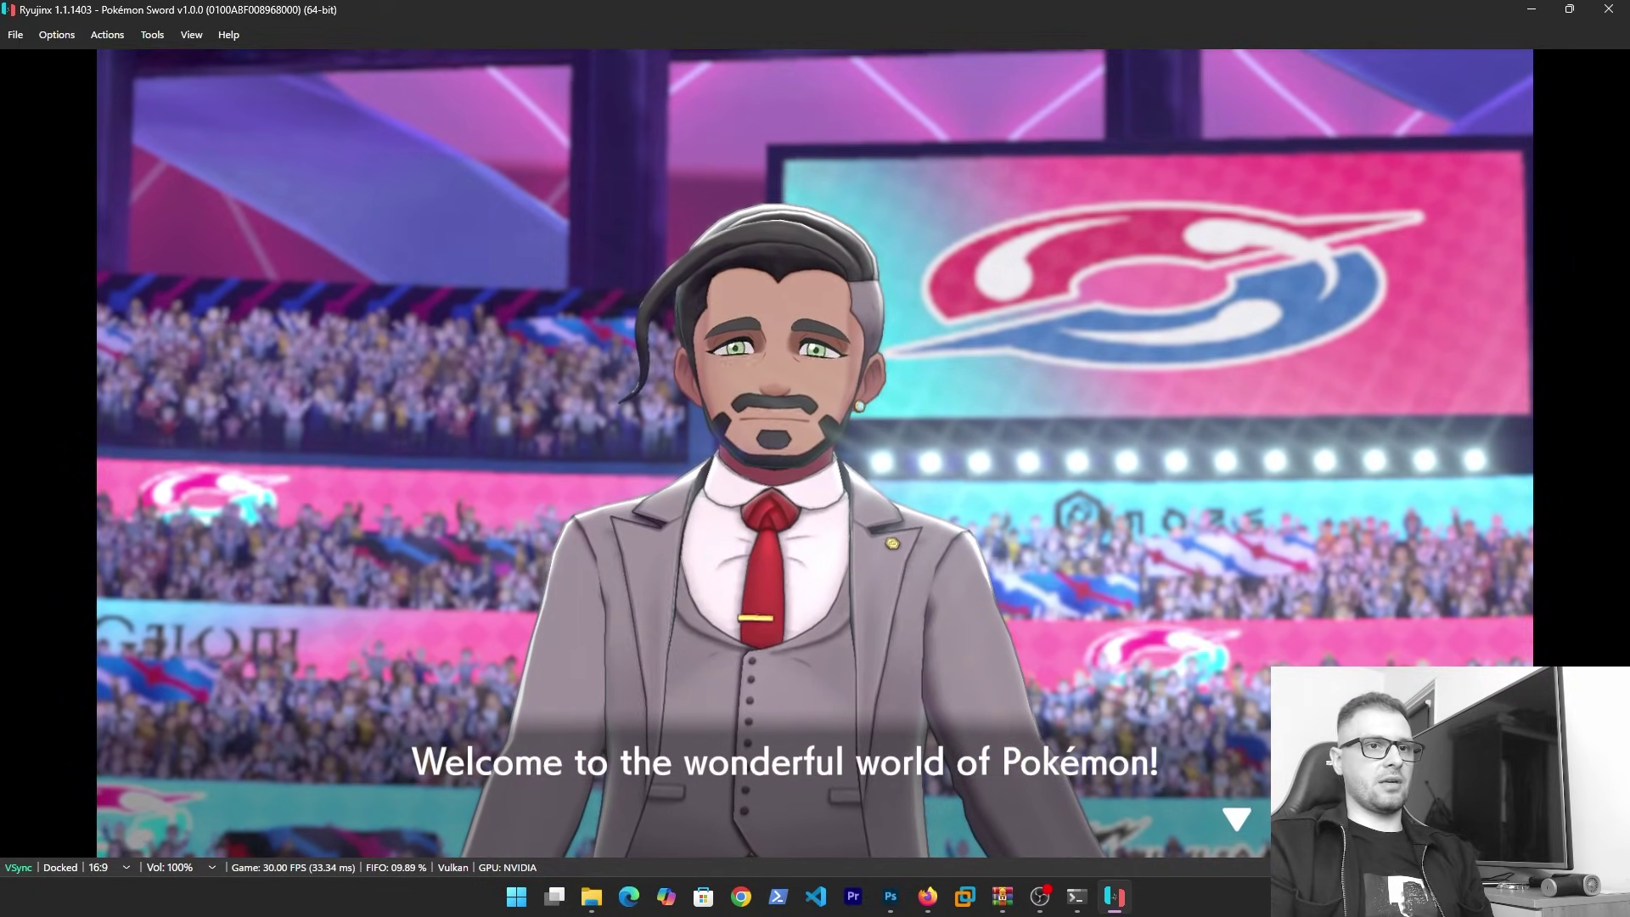
- Advance the intro subtitles from the welcome line to Rose presenting the Champion
key(z)
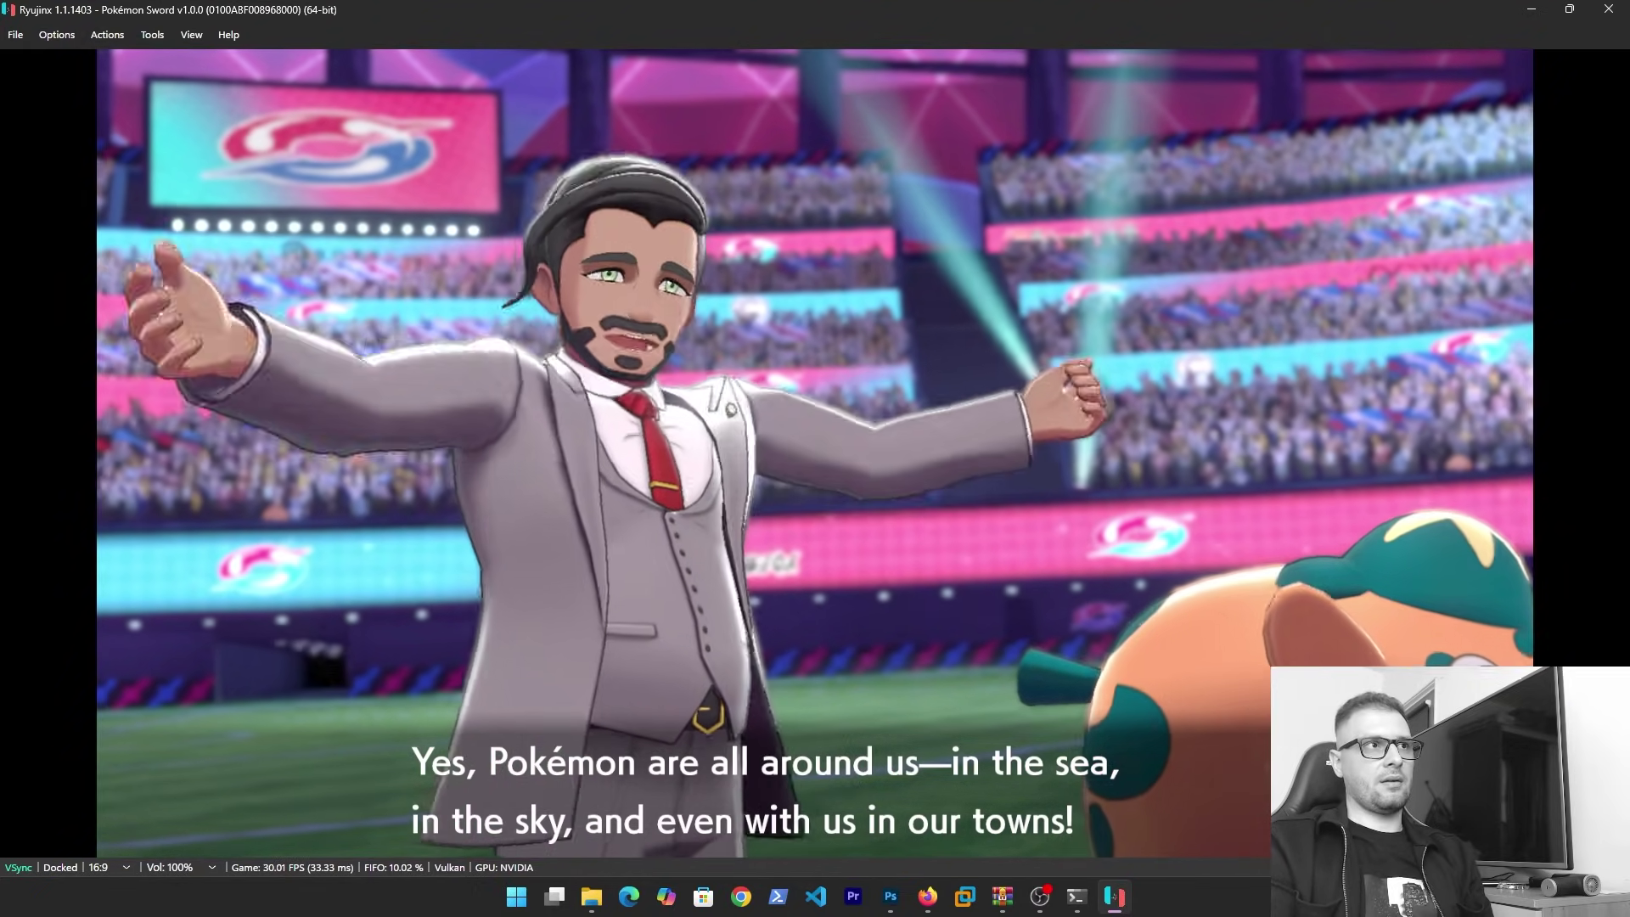
key(z)
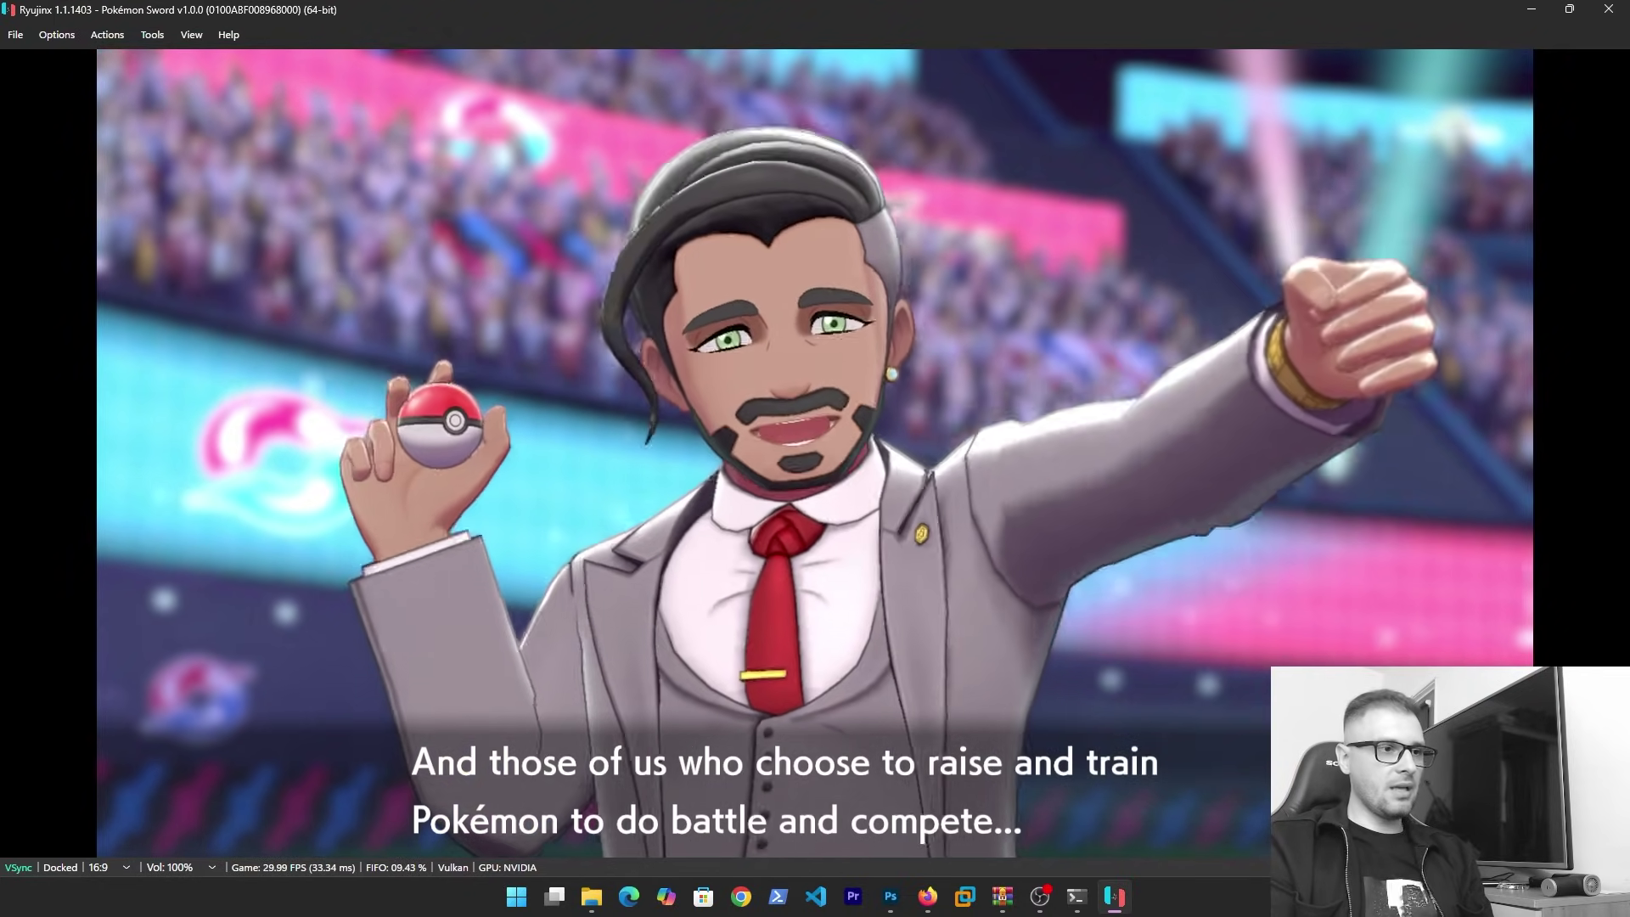
key(z)
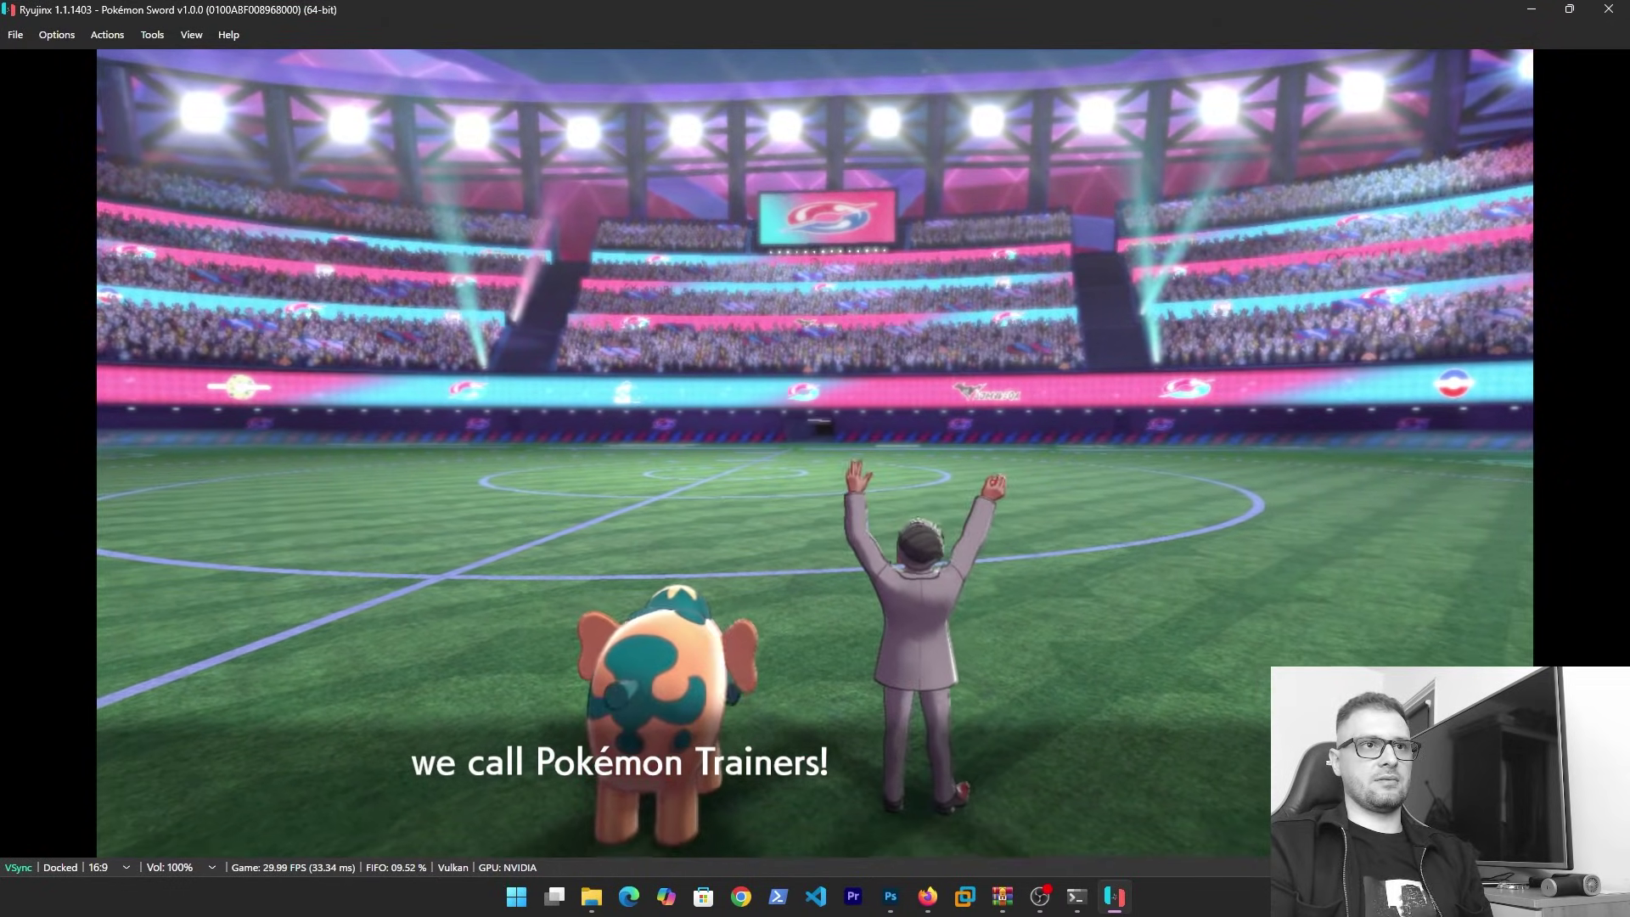
key(z)
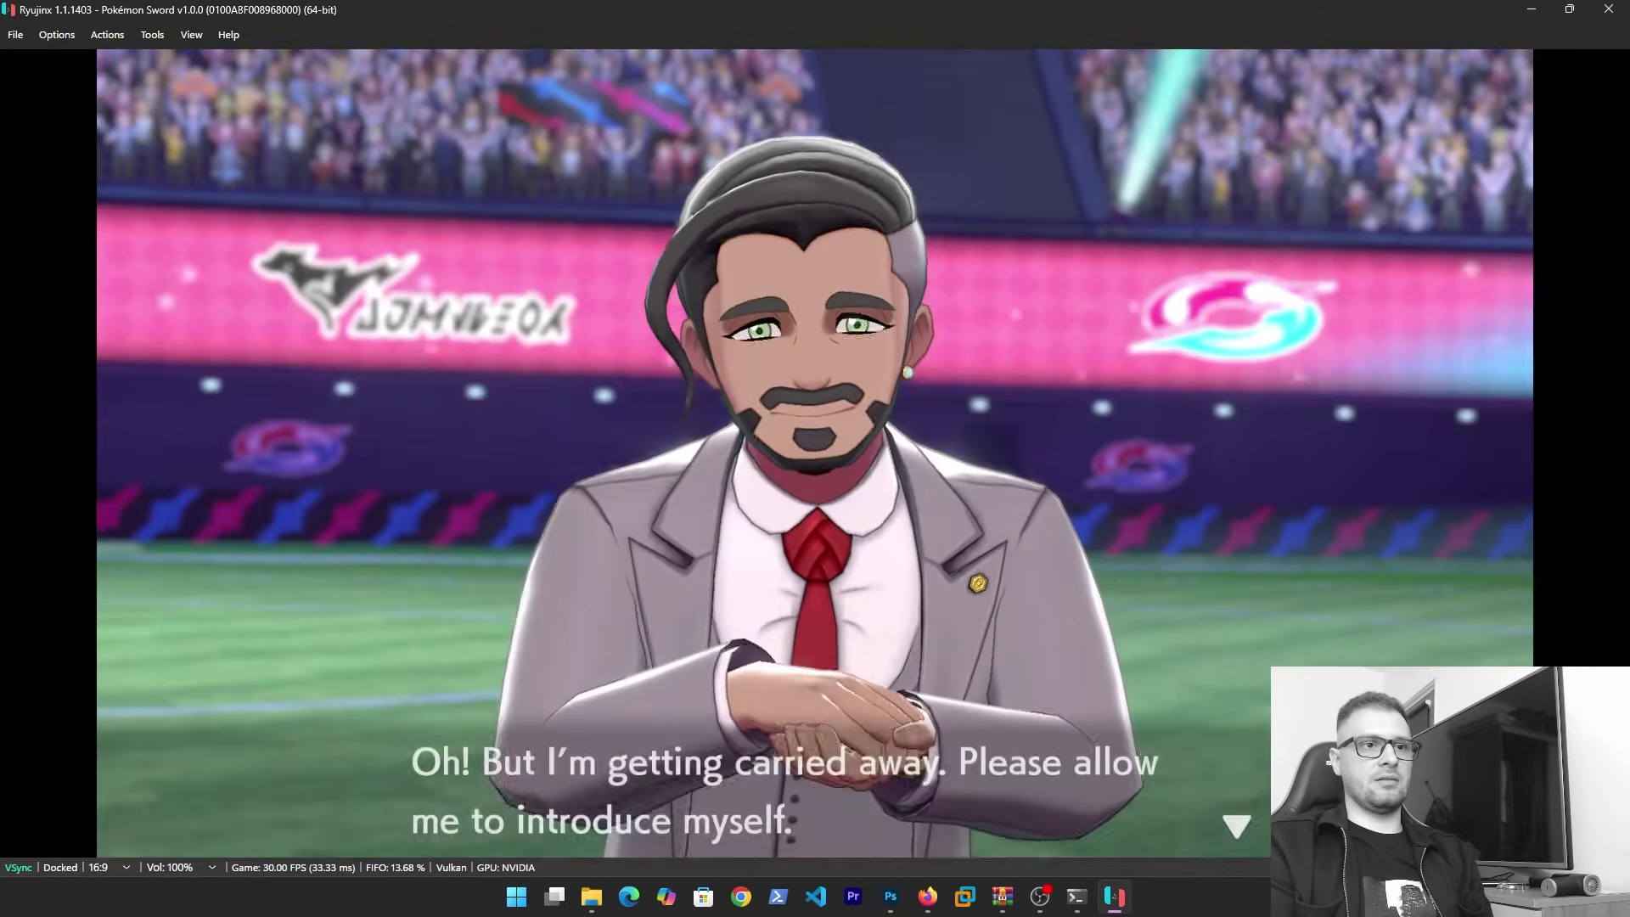
key(z)
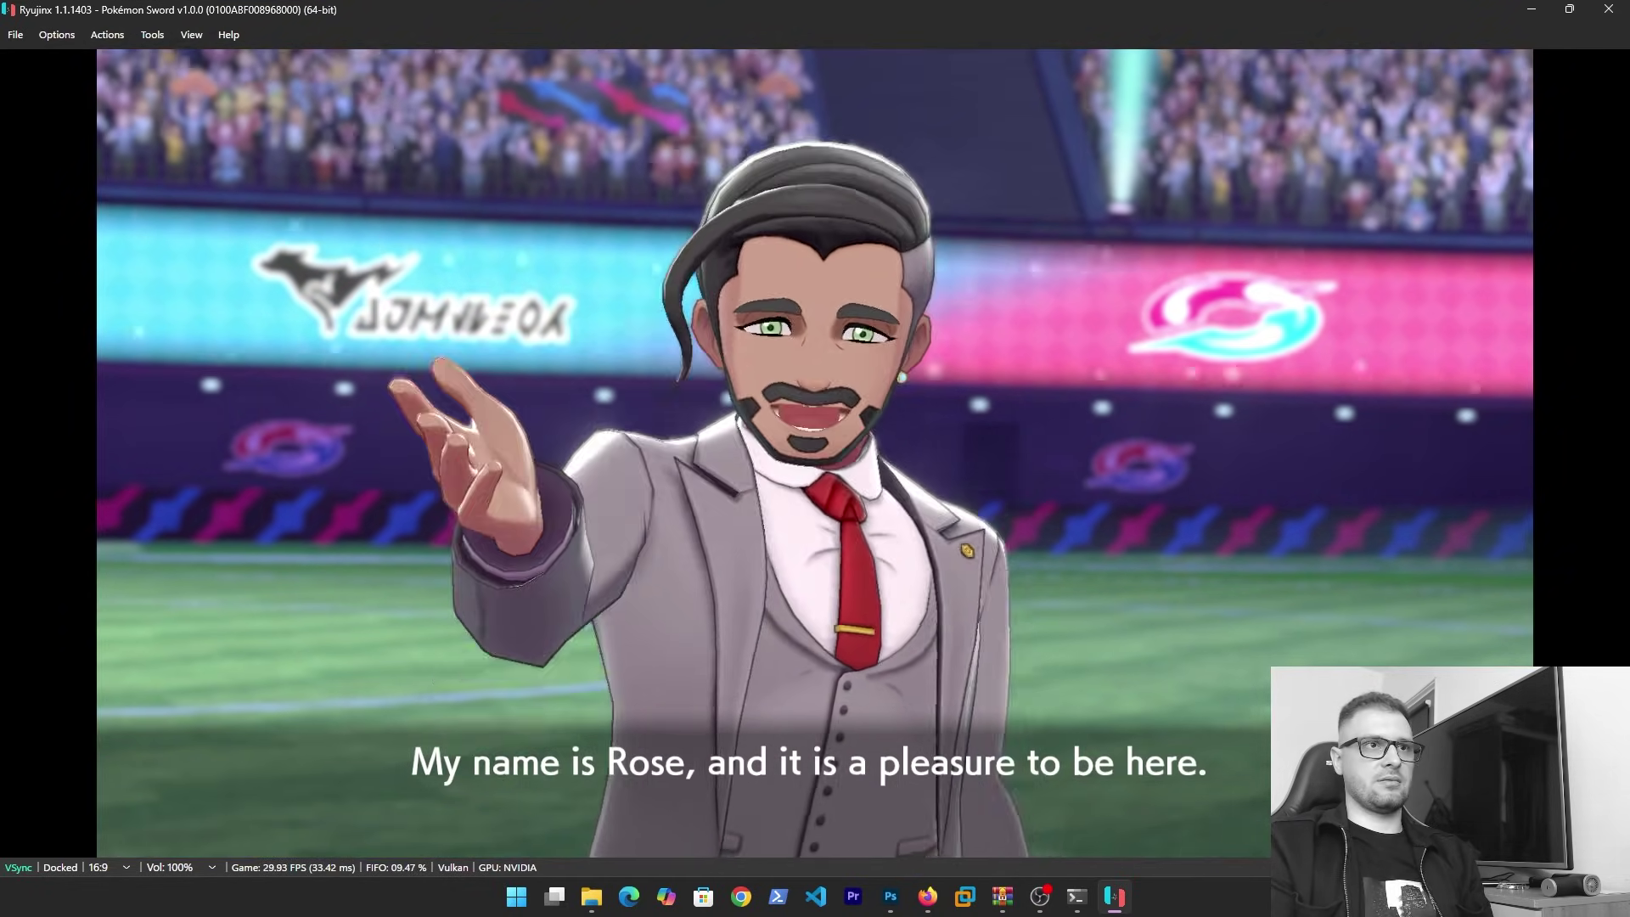
key(z)
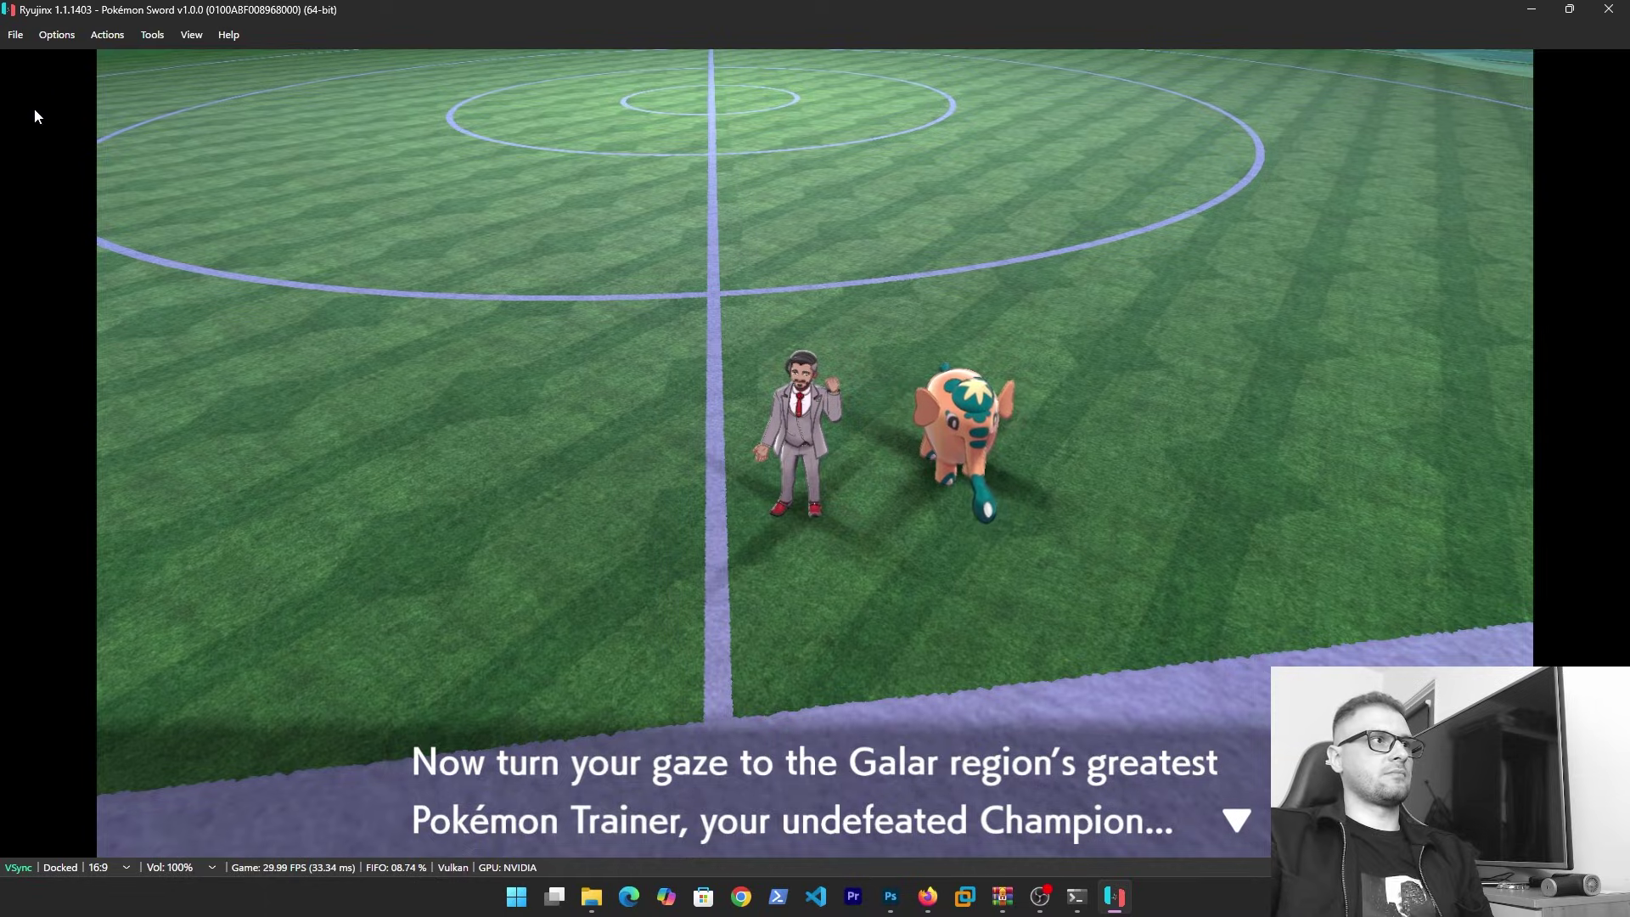
click(55, 37)
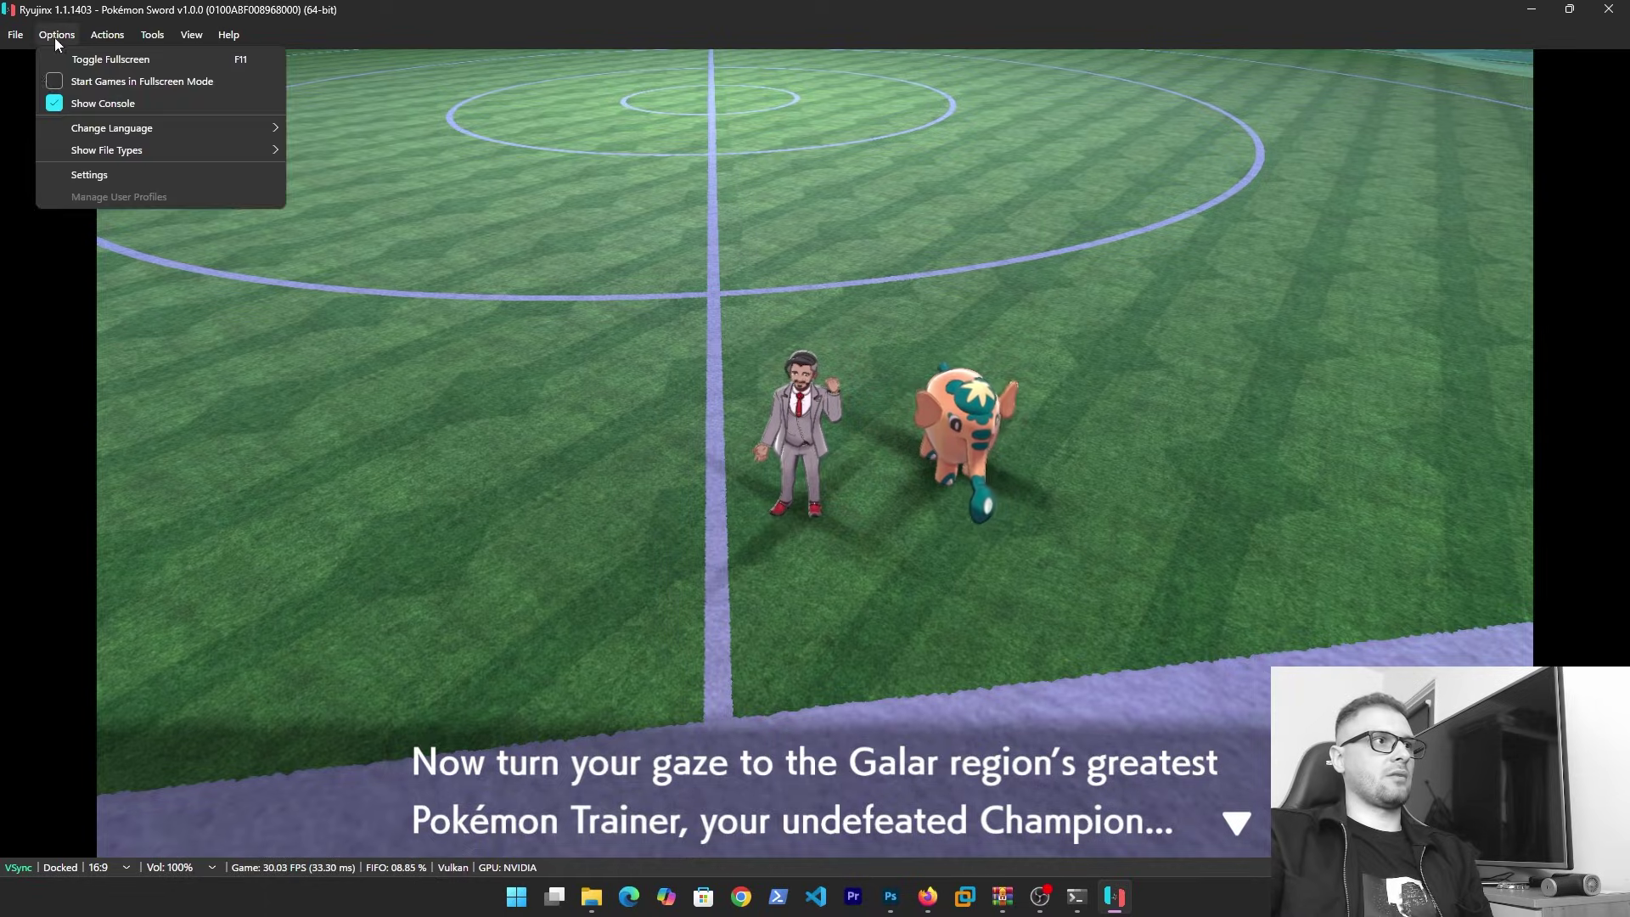
key(Return)
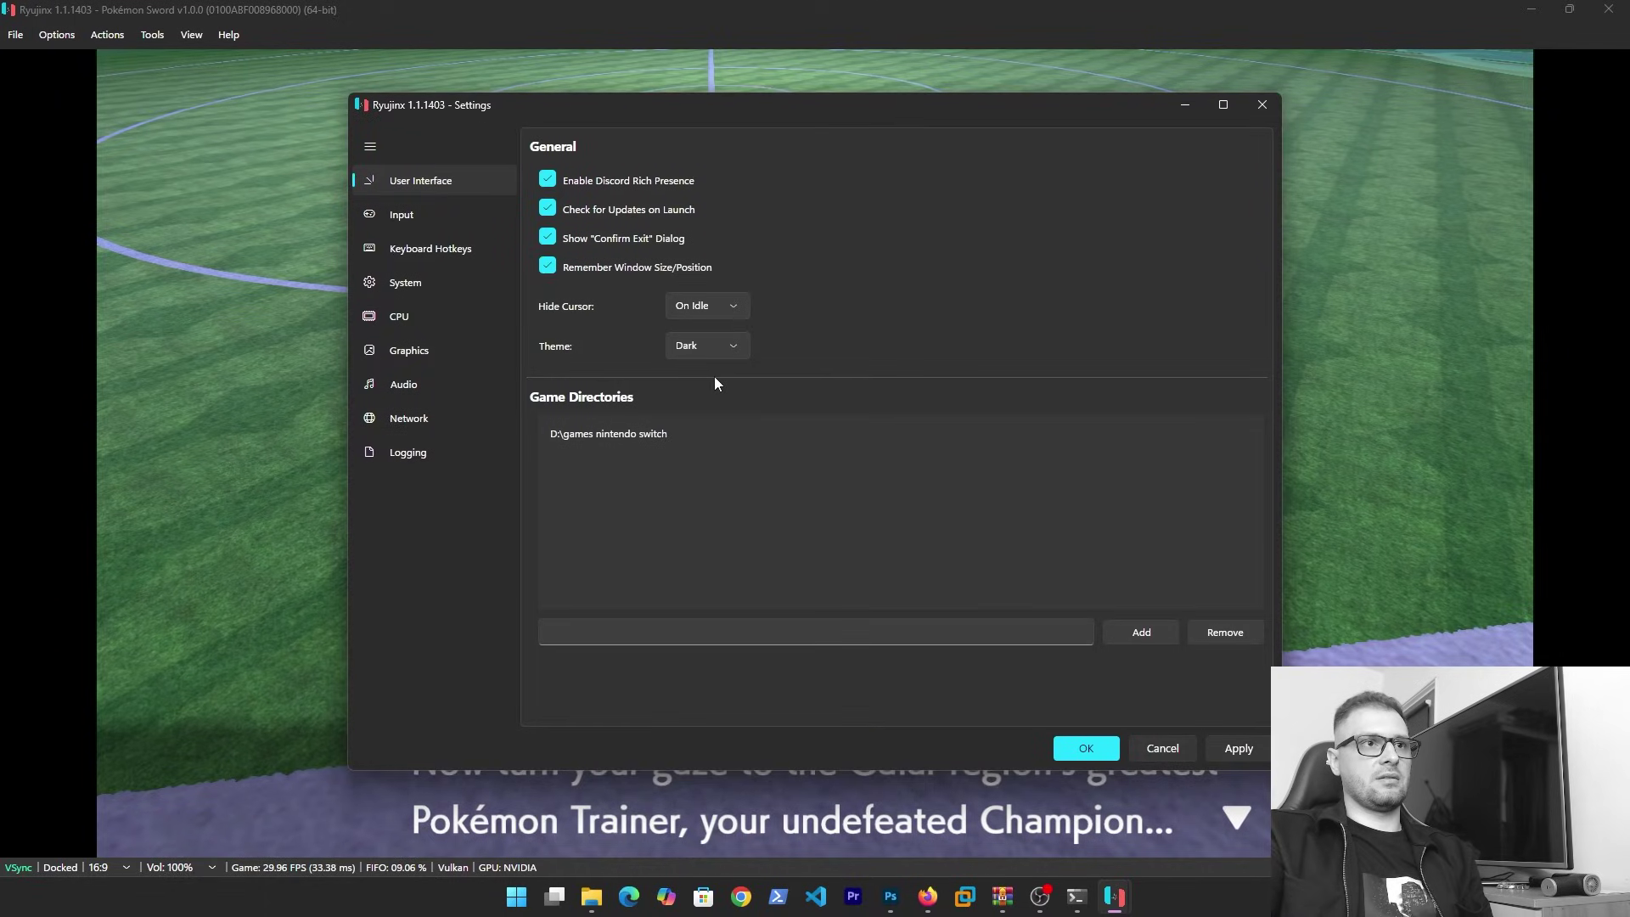
click(446, 354)
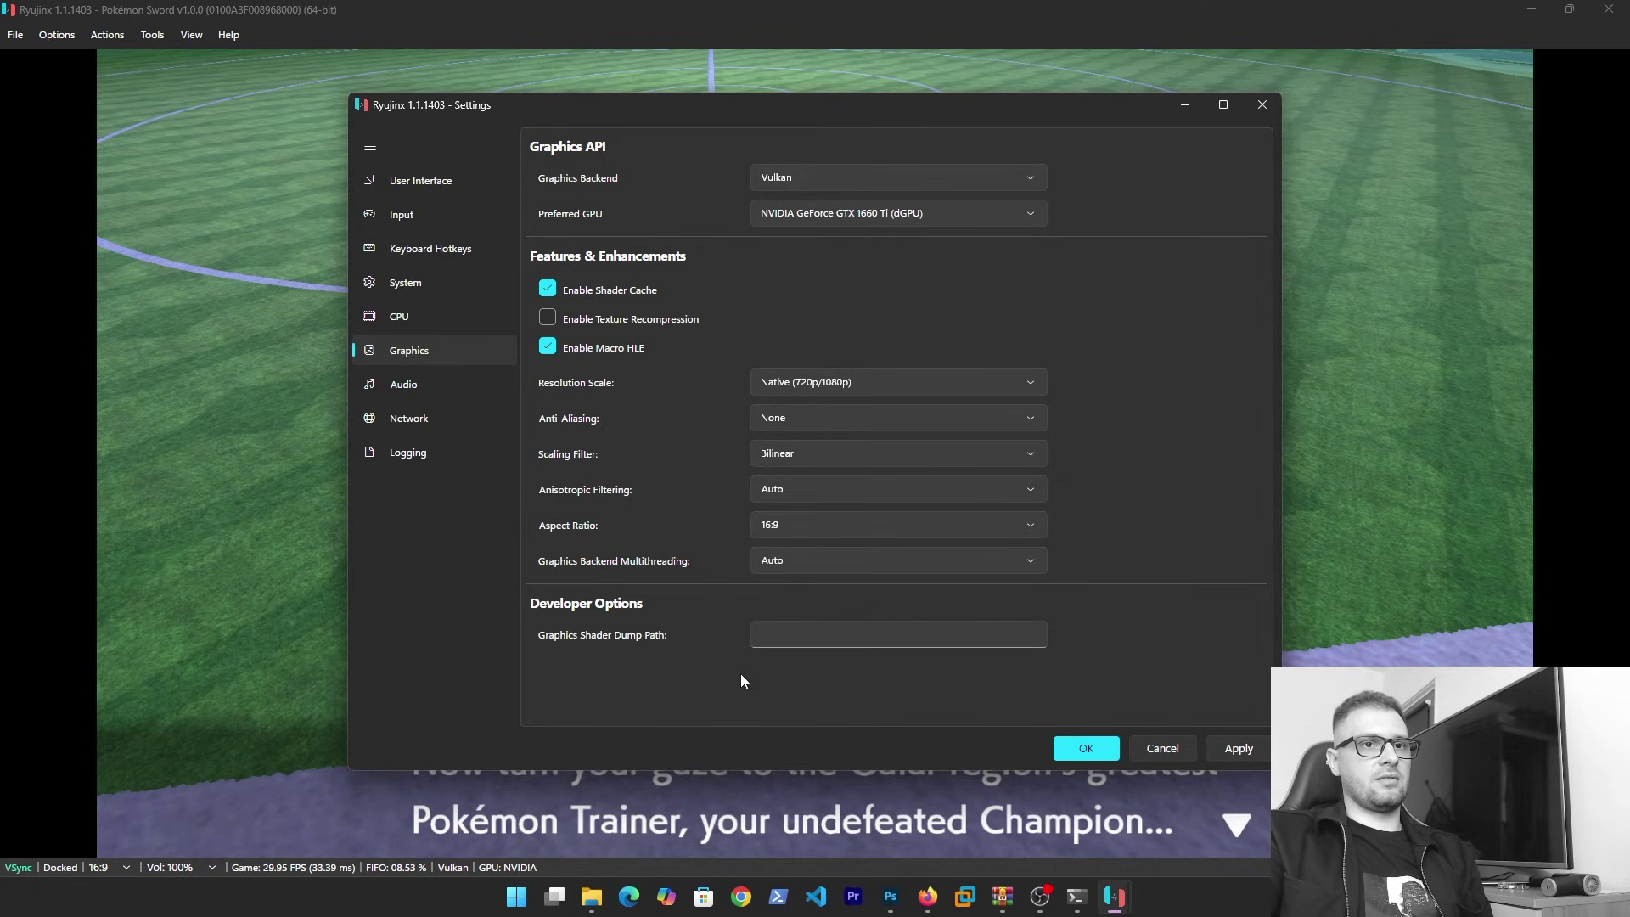
click(416, 327)
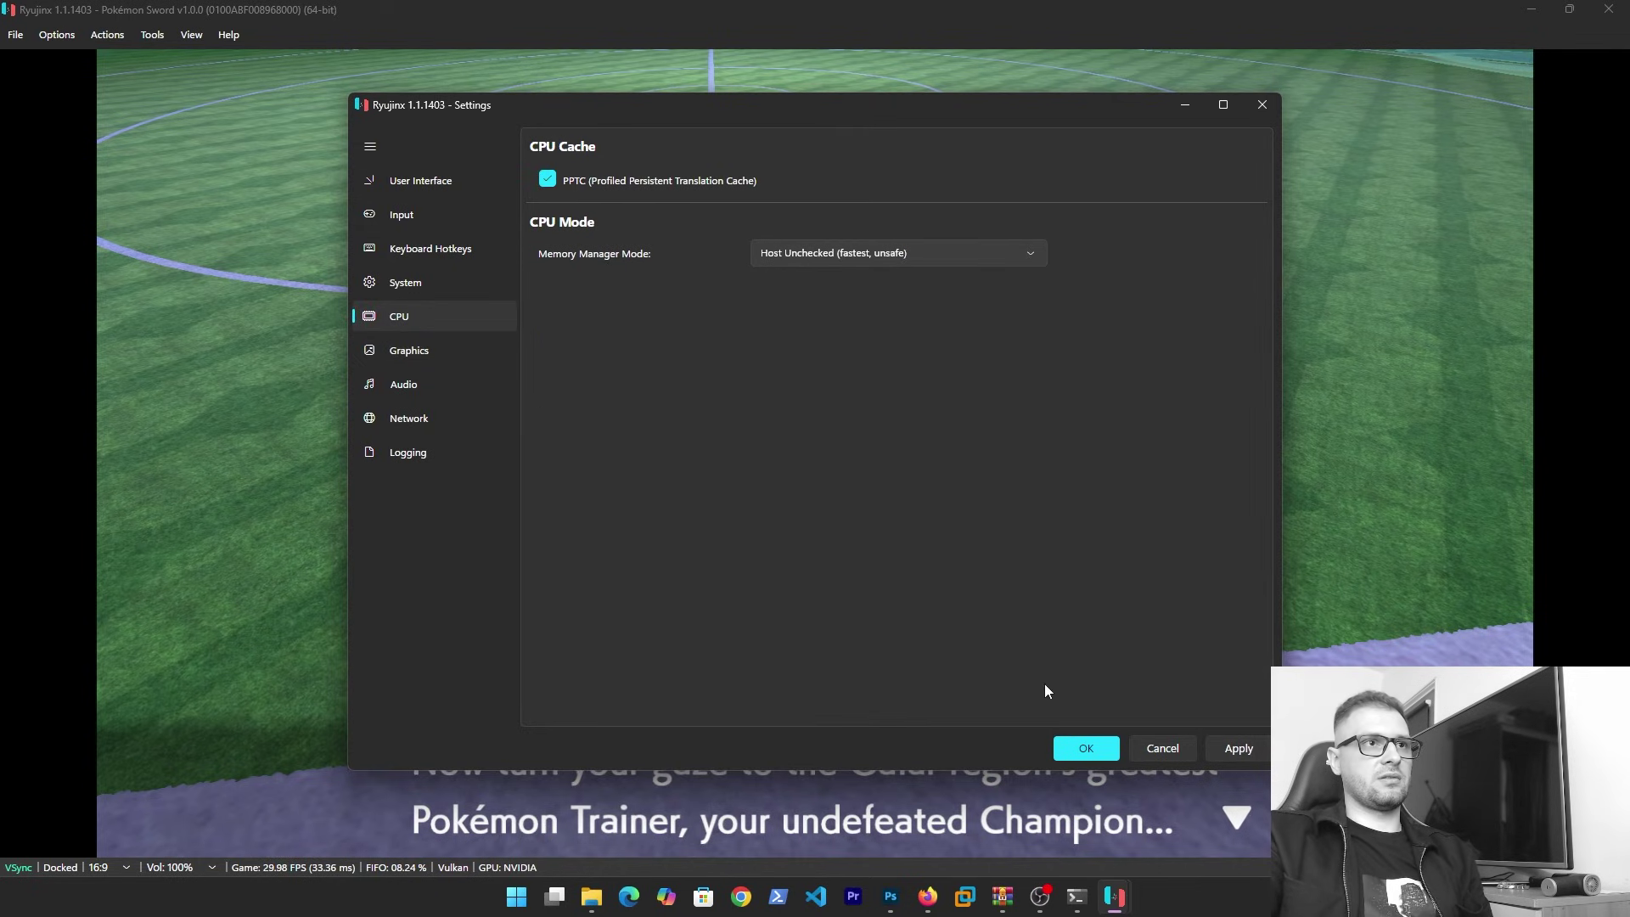
click(1090, 755)
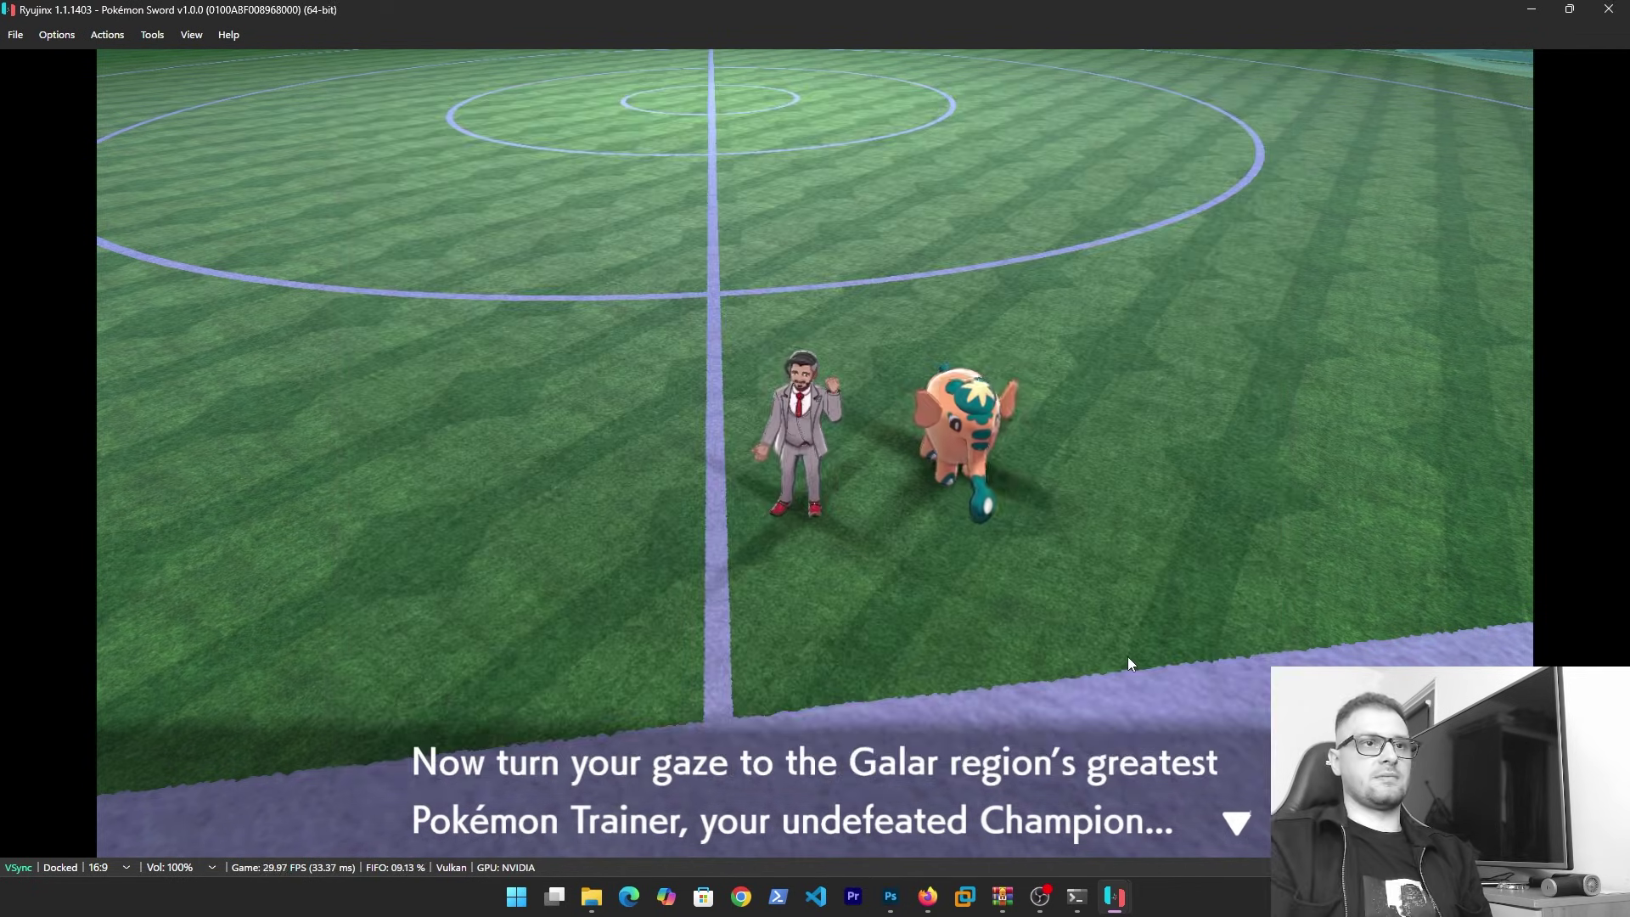
- Advance the intro dialogue to Leon's exhibition match, where he calls Charizard to Dynamax
key(z)
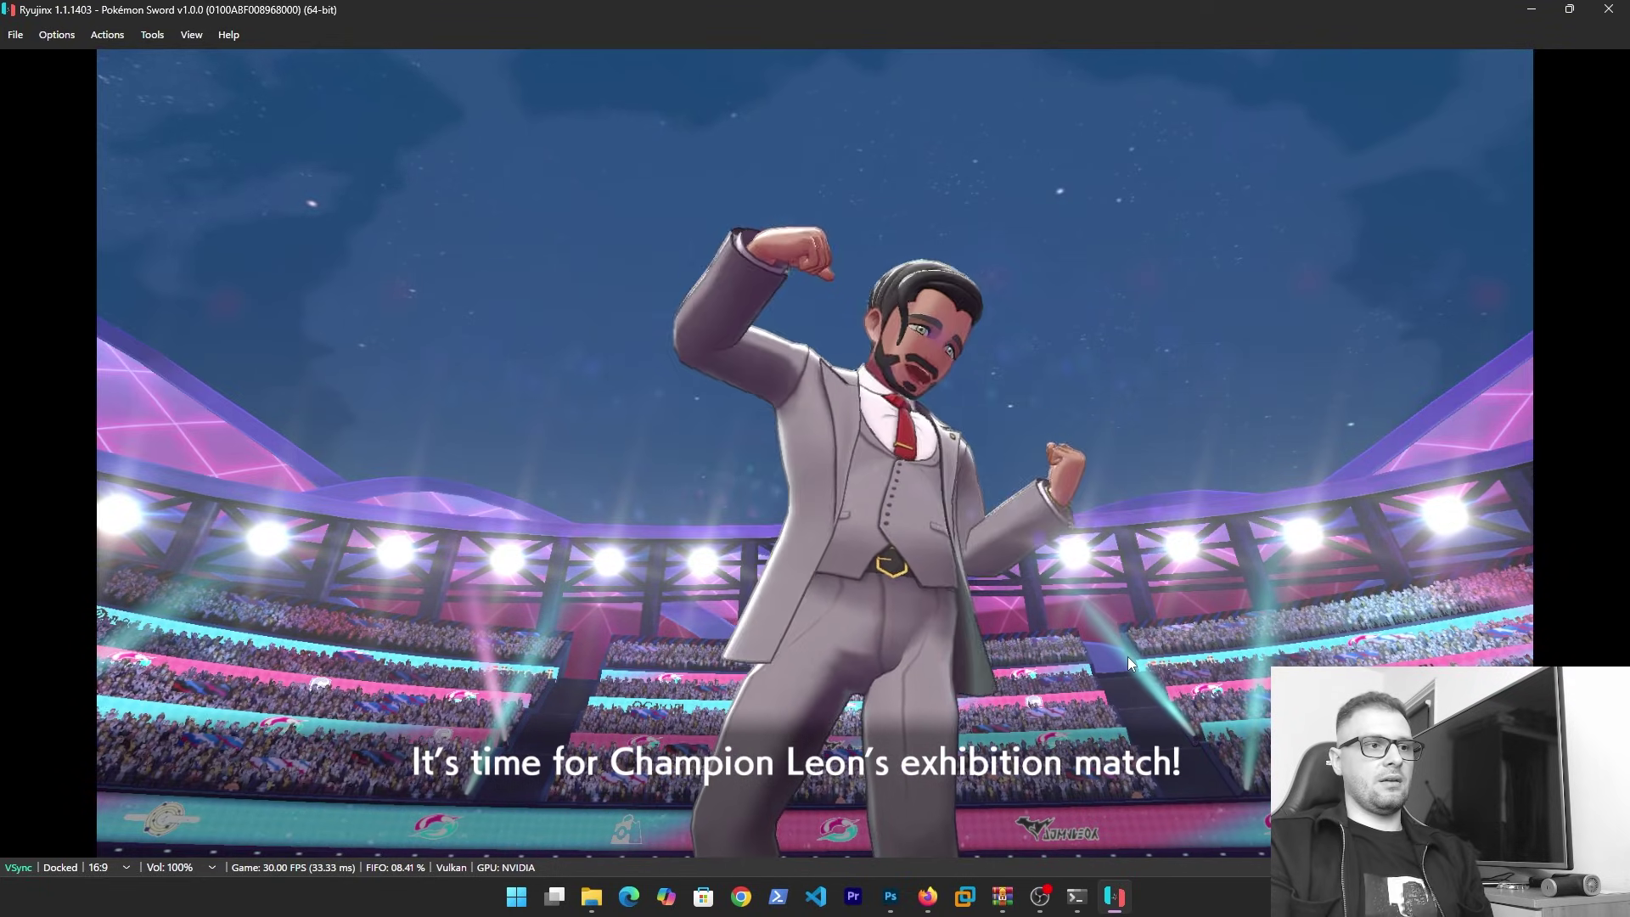